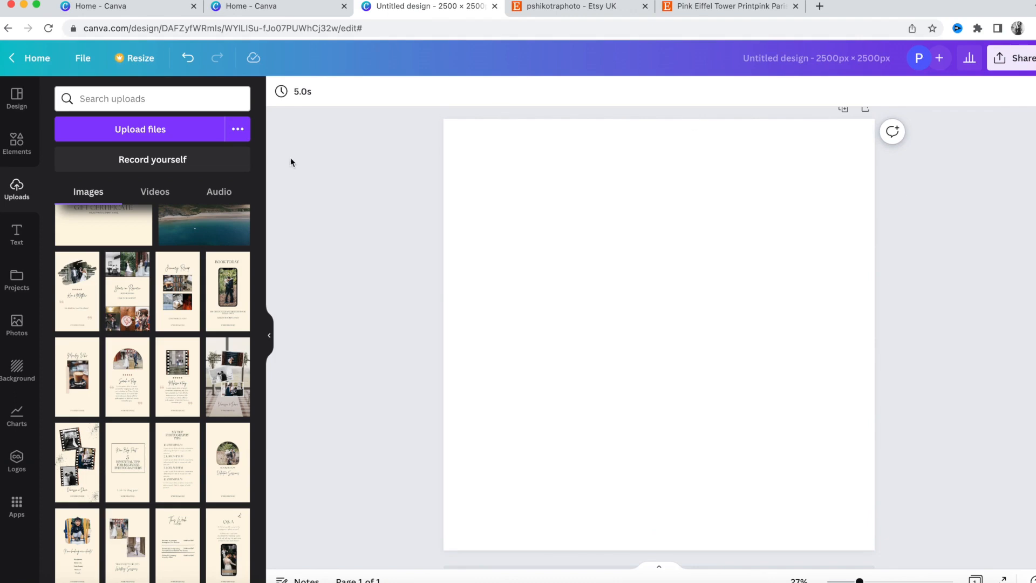
# - Look over the uploaded photos, then switch to Etsy and review the shop's framed prints and the Pink Eiffel Tower Print listing
pyautogui.scroll(5, 177, 369)
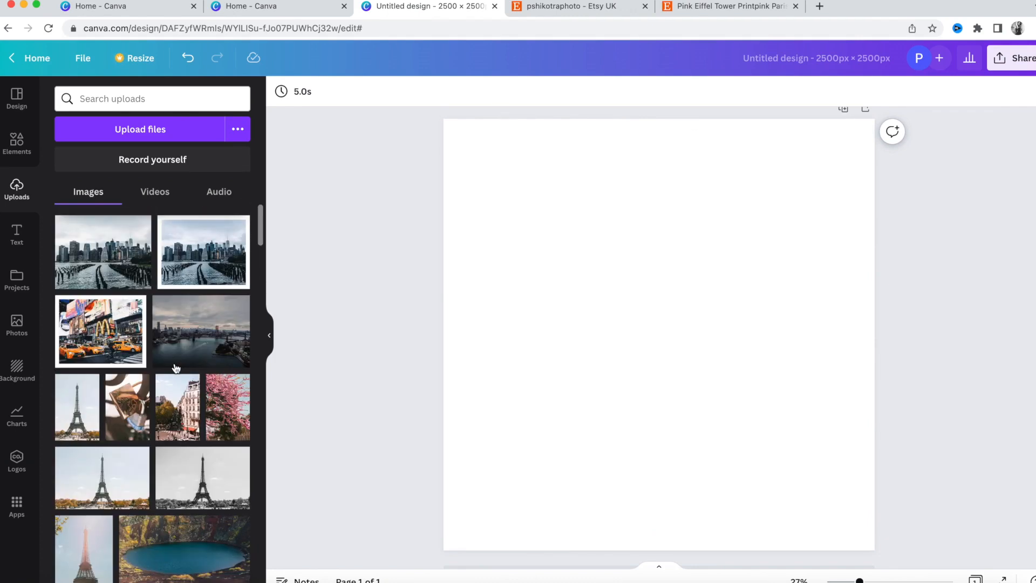
pyautogui.scroll(-2, 176, 369)
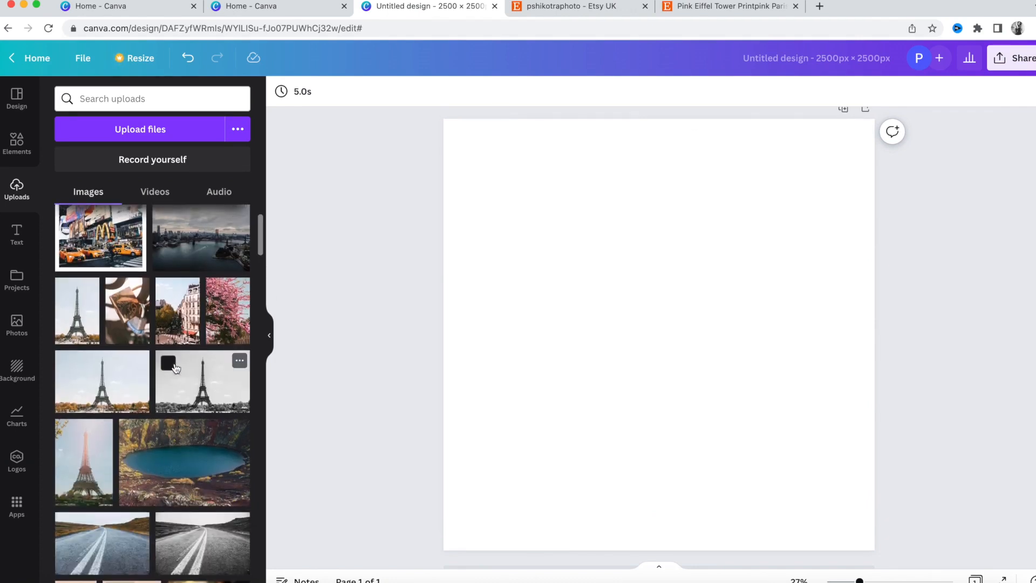
pyautogui.click(577, 7)
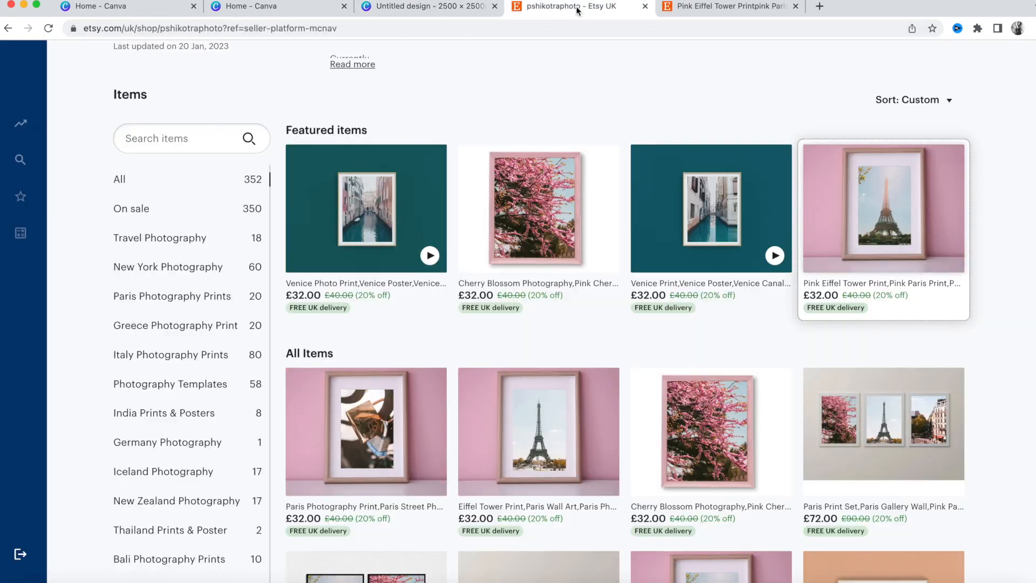
pyautogui.scroll(-2, 400, 301)
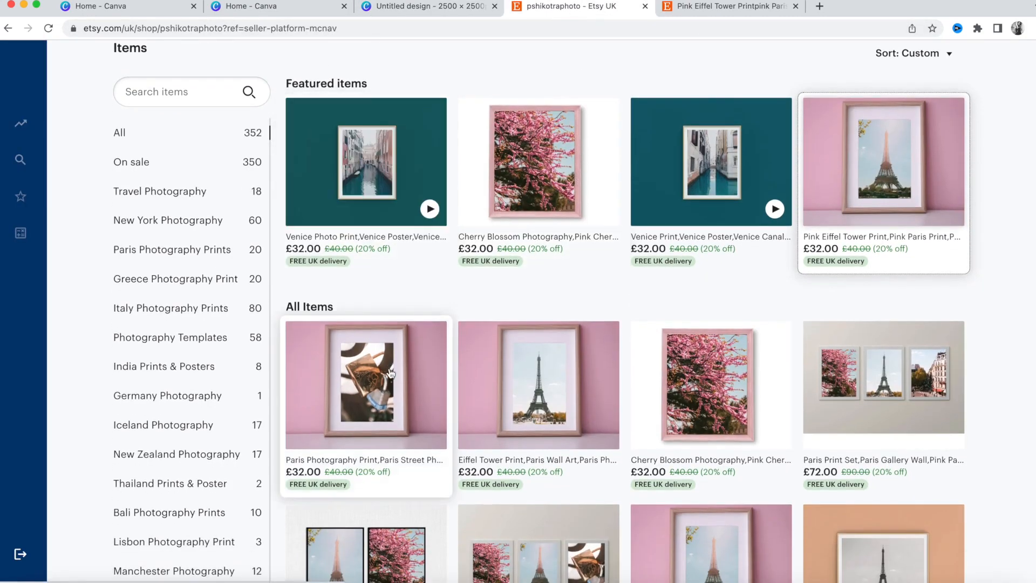
pyautogui.scroll(-5, 390, 372)
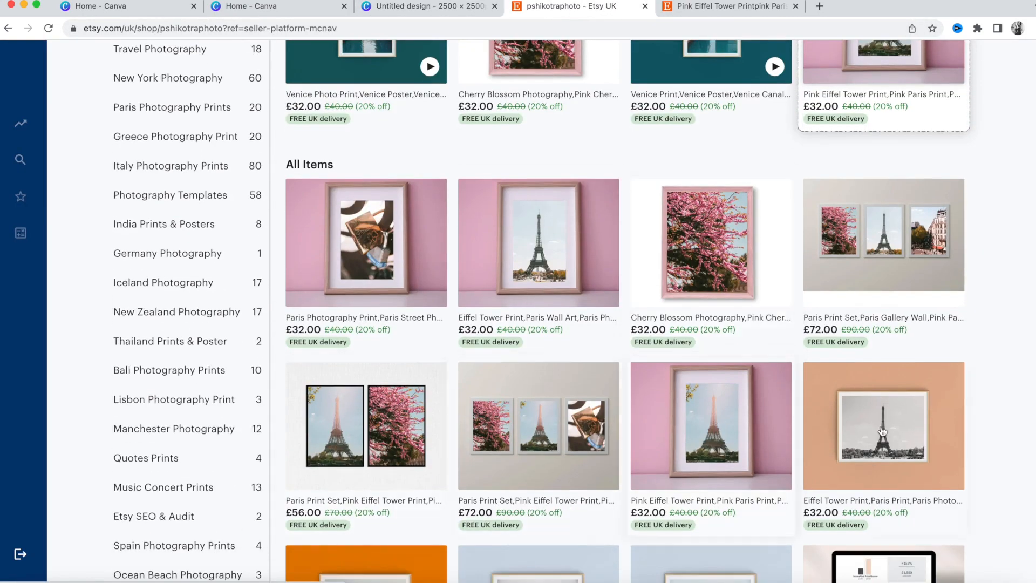
pyautogui.scroll(-3, 897, 335)
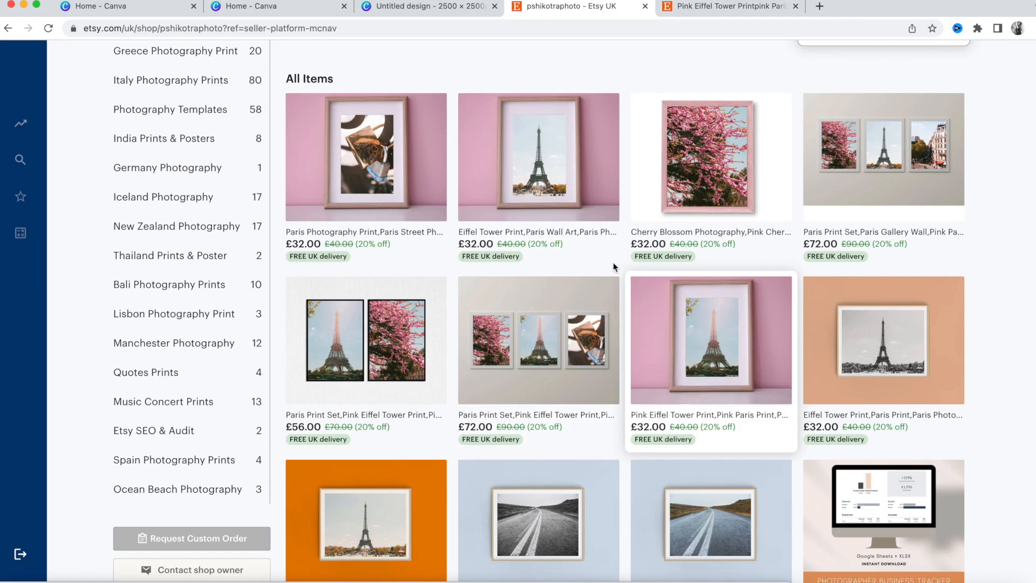
pyautogui.click(744, 7)
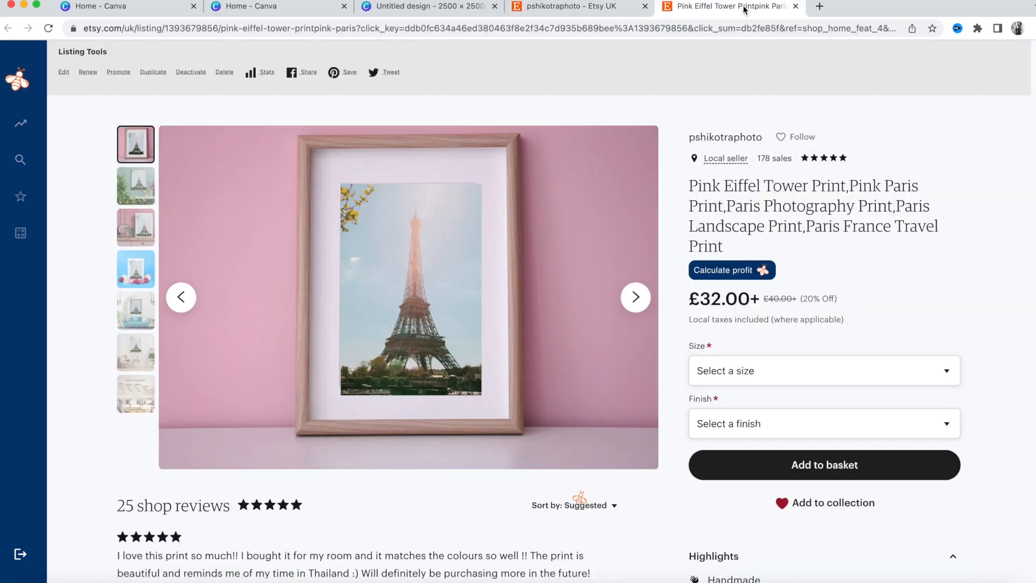
# - Return to the untitled Canva design and browse the uploaded photos for ones to use in a mockup
pyautogui.click(251, 10)
pyautogui.click(407, 7)
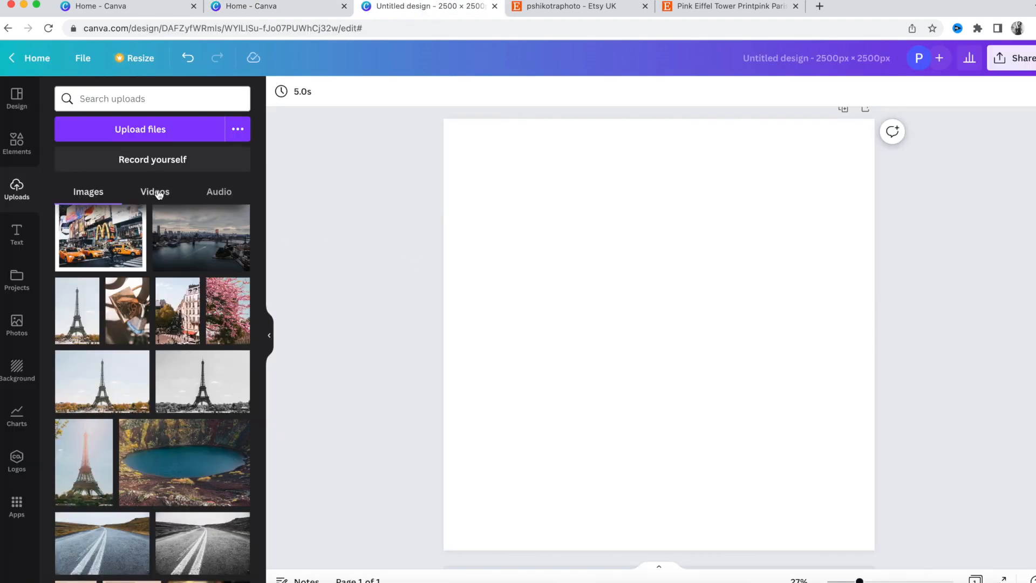
pyautogui.scroll(1, 121, 259)
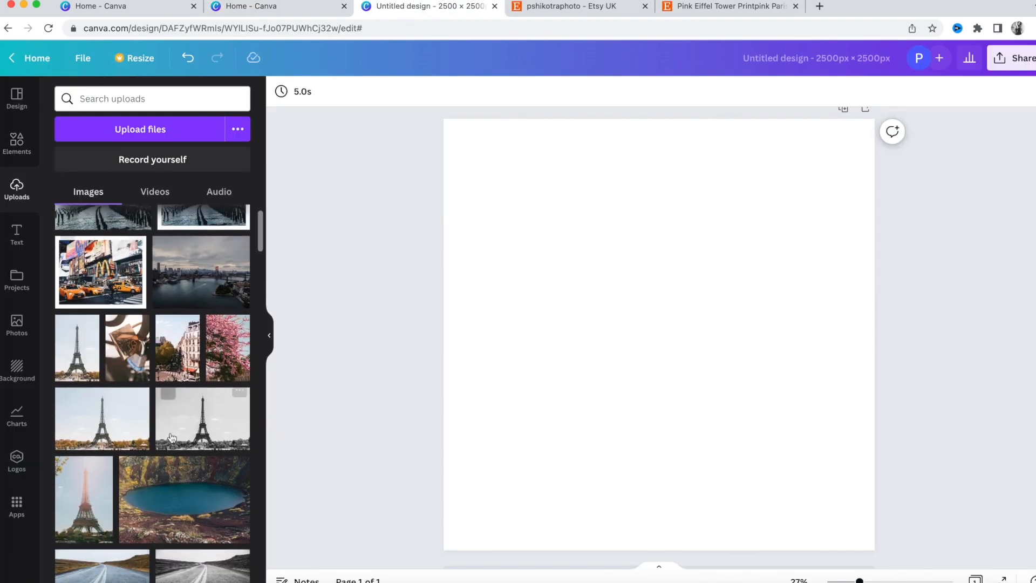
pyautogui.scroll(2, 172, 437)
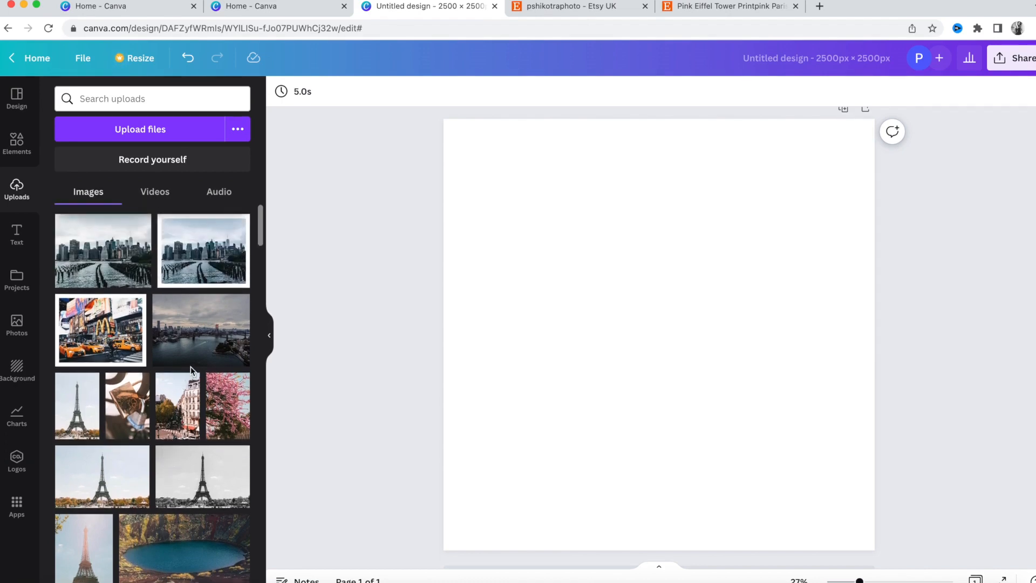
pyautogui.scroll(-2, 189, 367)
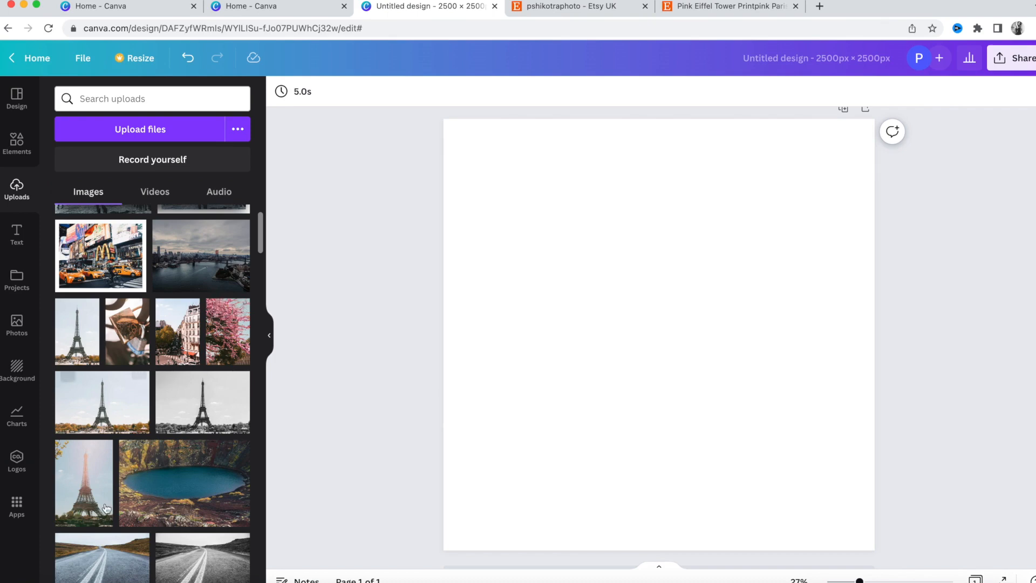
# - Search the photo elements for "portrait frame mockup"
pyautogui.click(17, 144)
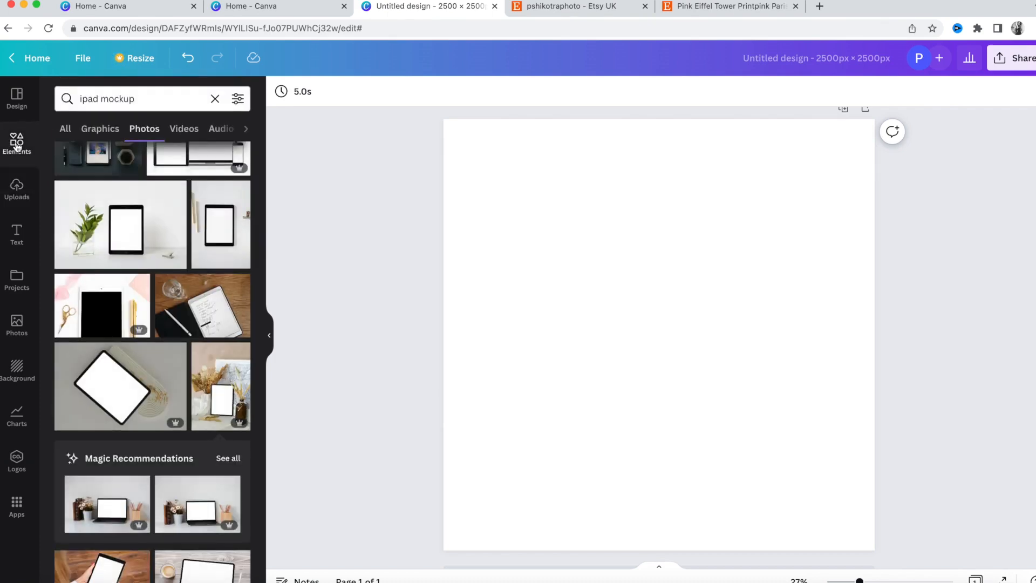
pyautogui.click(177, 97)
pyautogui.press('Return')
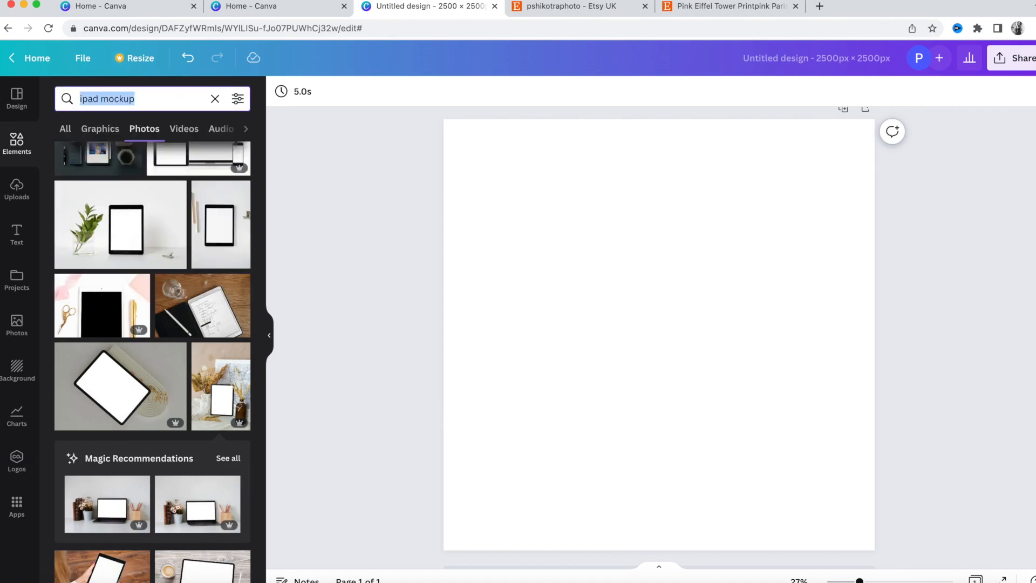
pyautogui.press('BackSpace')
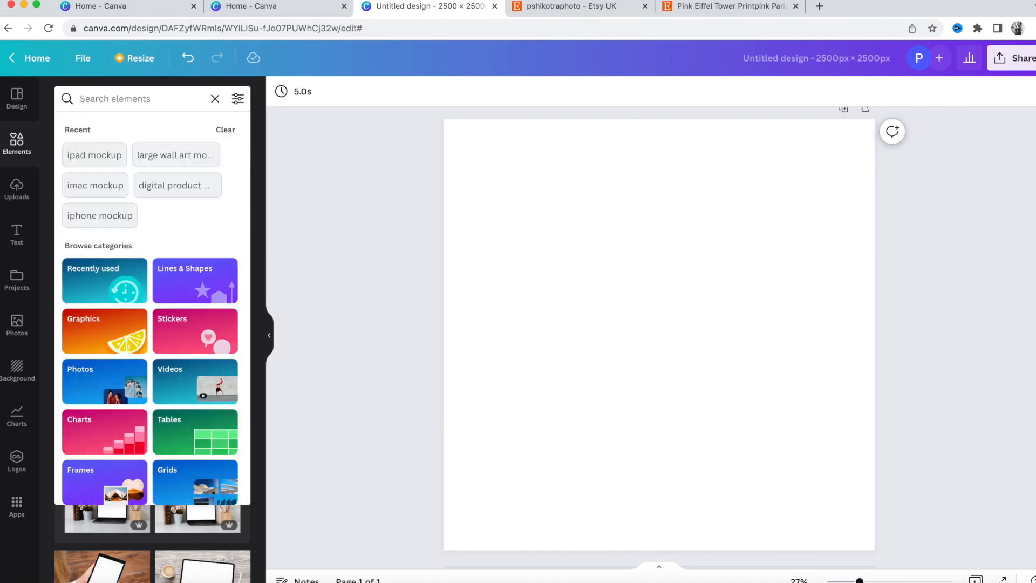
pyautogui.write('p')
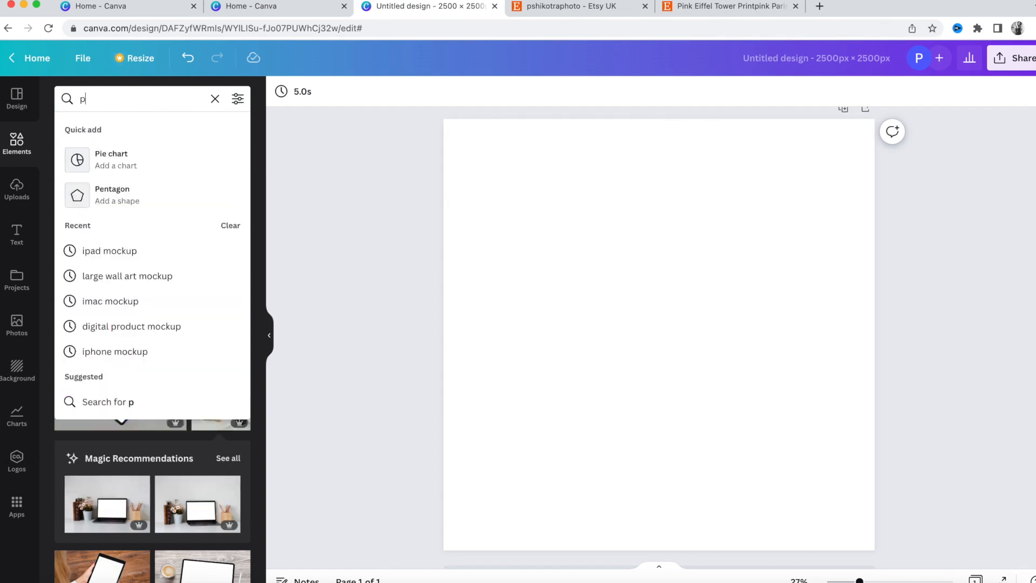
pyautogui.write('ortrait ')
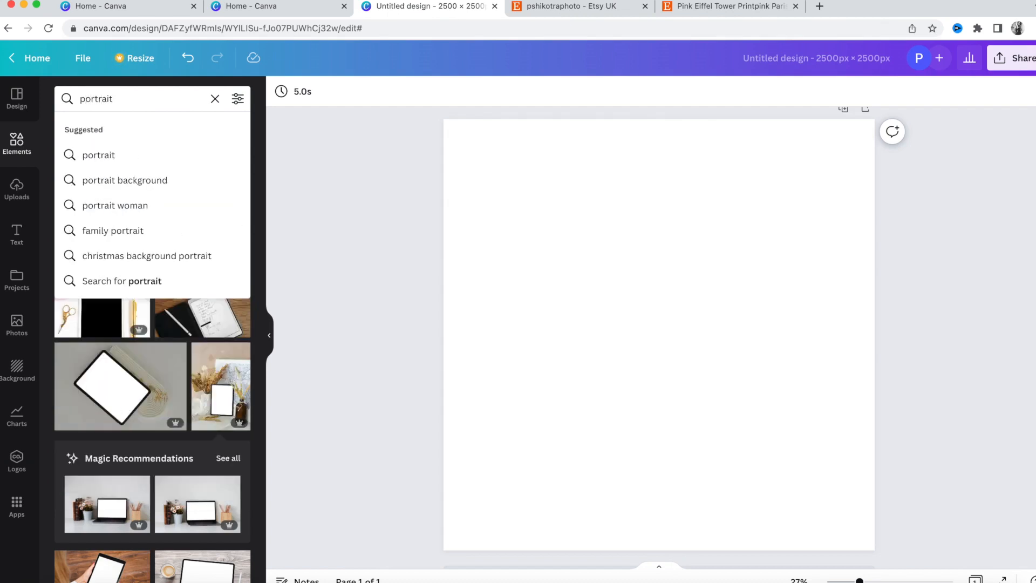
pyautogui.write('frame mpcku')
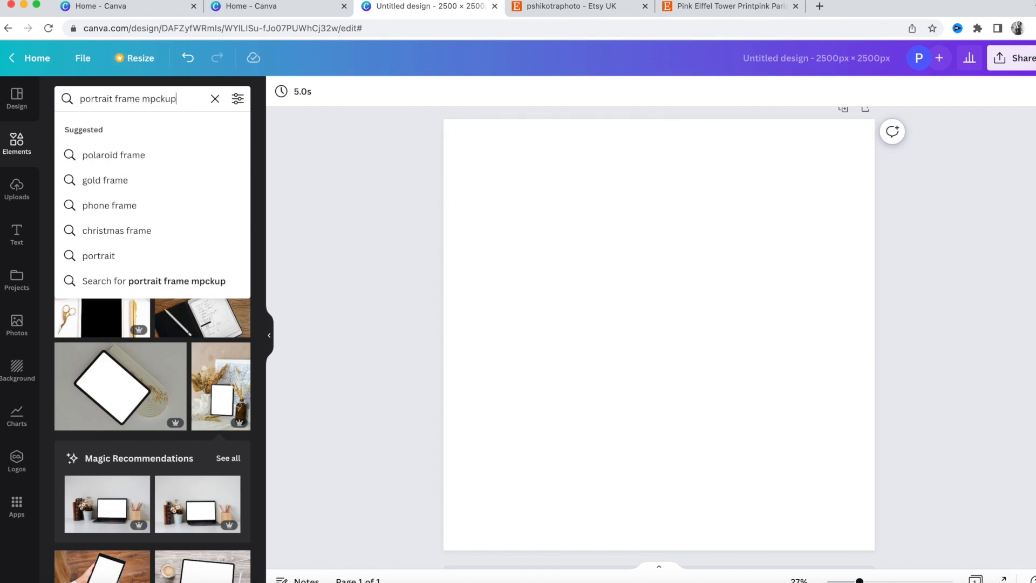
pyautogui.write('p')
pyautogui.press('Return')
pyautogui.click(157, 108)
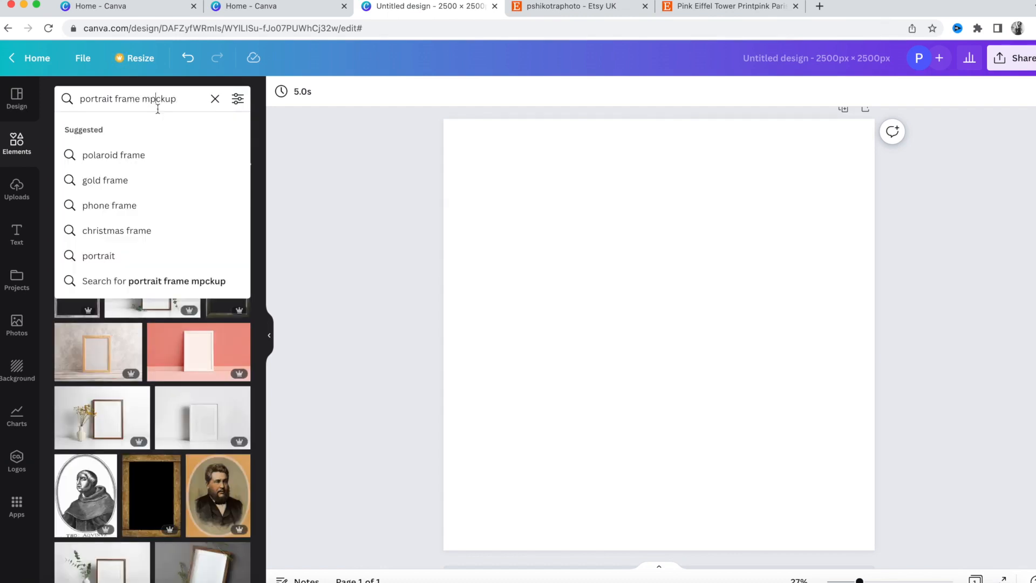
pyautogui.press('BackSpace')
pyautogui.write('o')
pyautogui.press('Return')
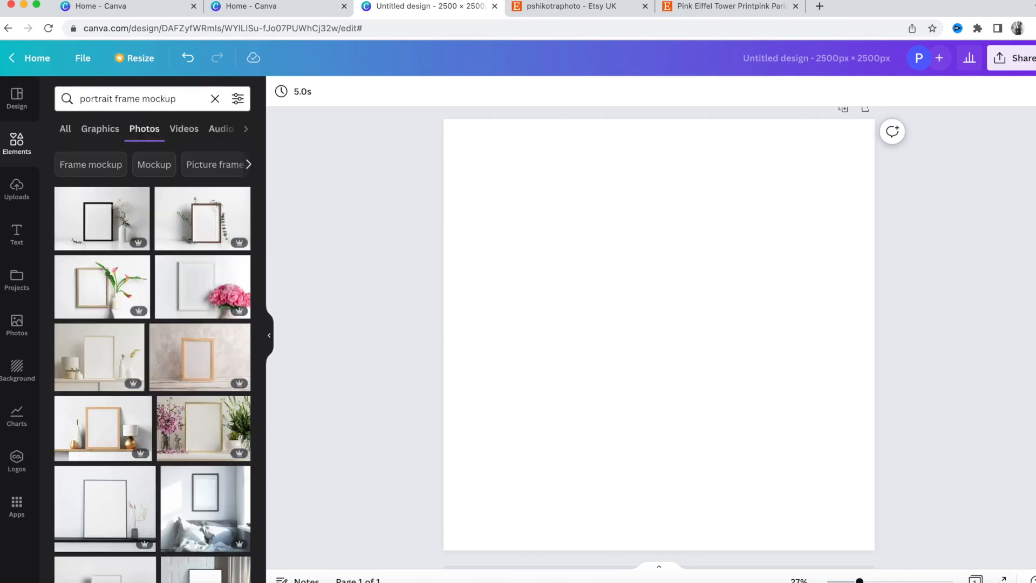
# - Examine the frame mockup photos in the search results for a suitable room scene with empty frames
pyautogui.scroll(-3, 202, 354)
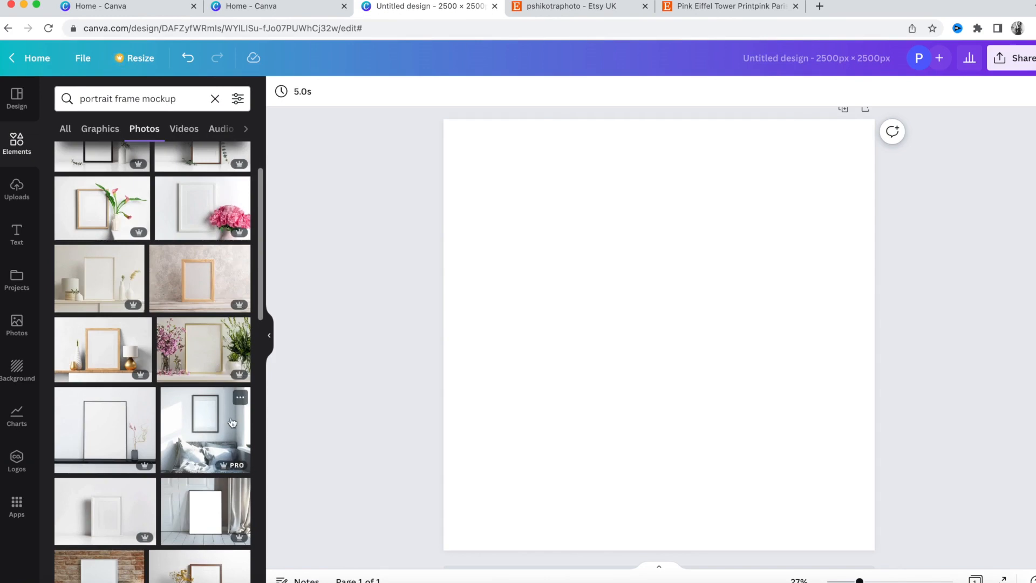
pyautogui.scroll(-4, 232, 423)
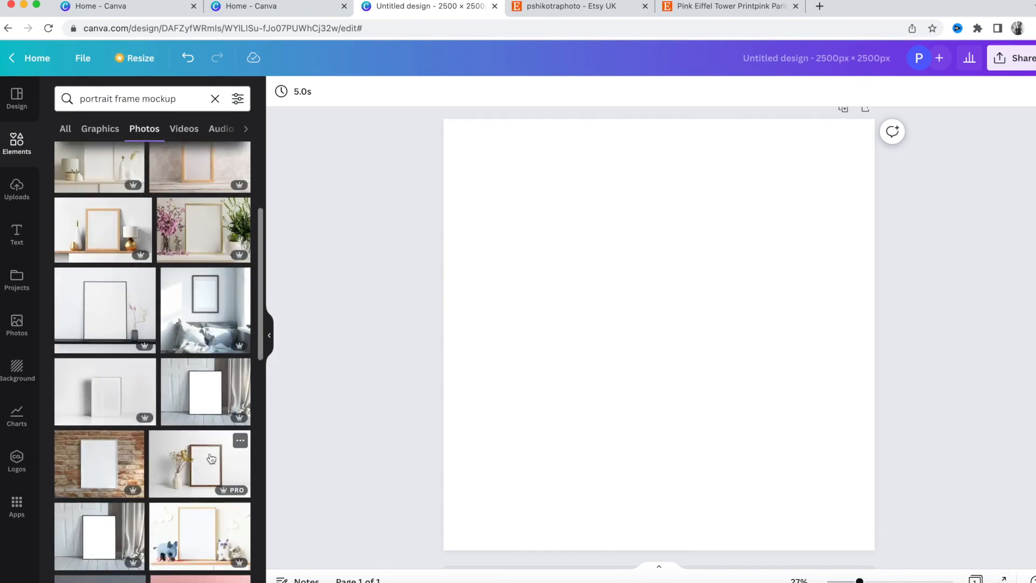
pyautogui.scroll(-3, 211, 459)
pyautogui.scroll(-4, 205, 445)
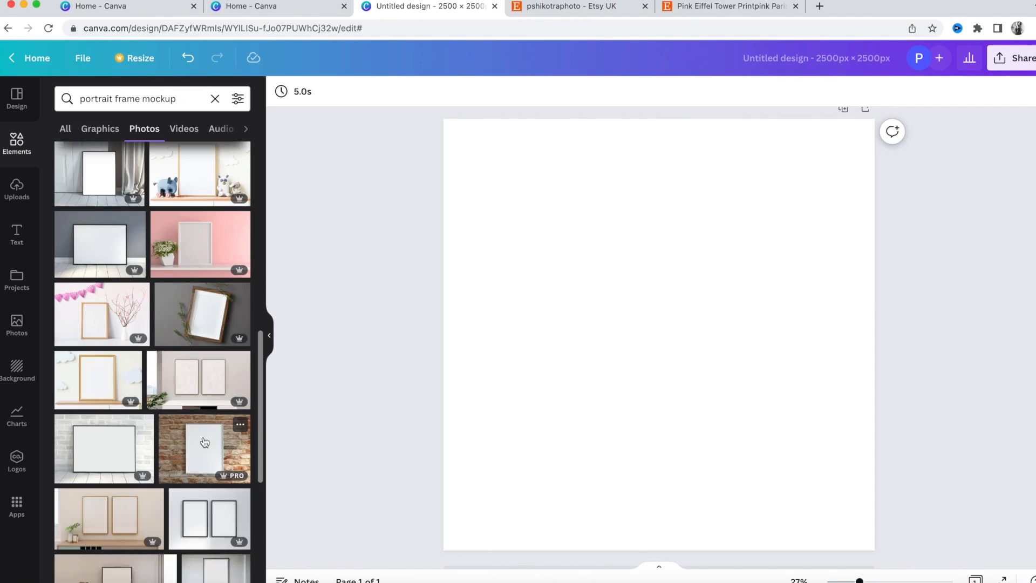
pyautogui.scroll(-3, 205, 443)
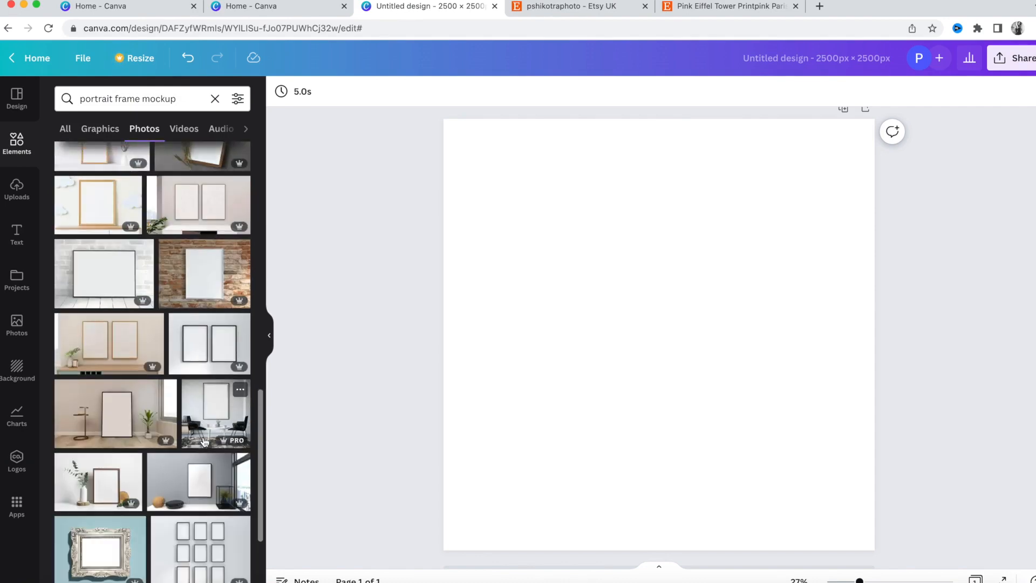
pyautogui.scroll(-3, 204, 441)
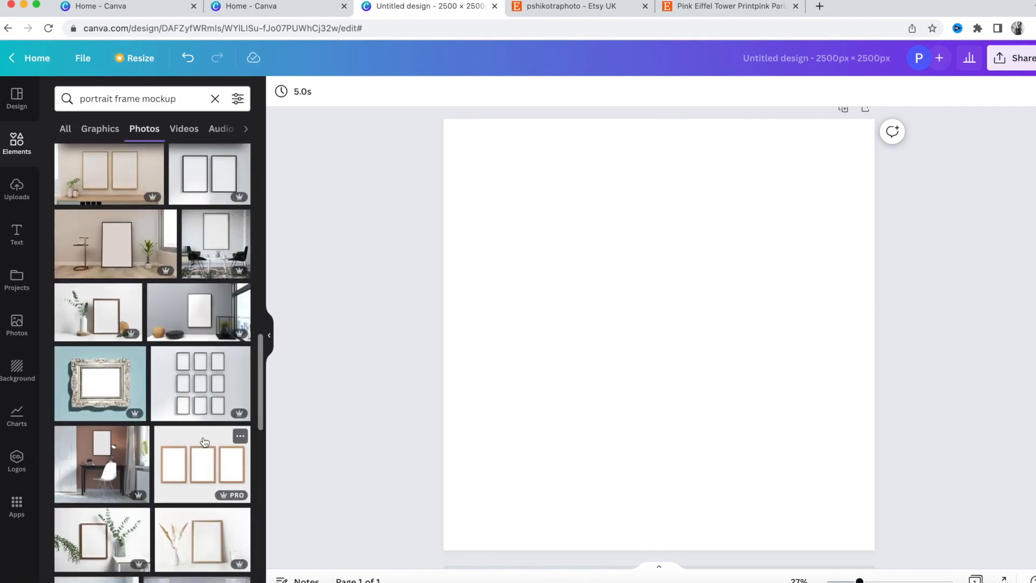
pyautogui.scroll(-3, 204, 441)
pyautogui.scroll(-6, 204, 442)
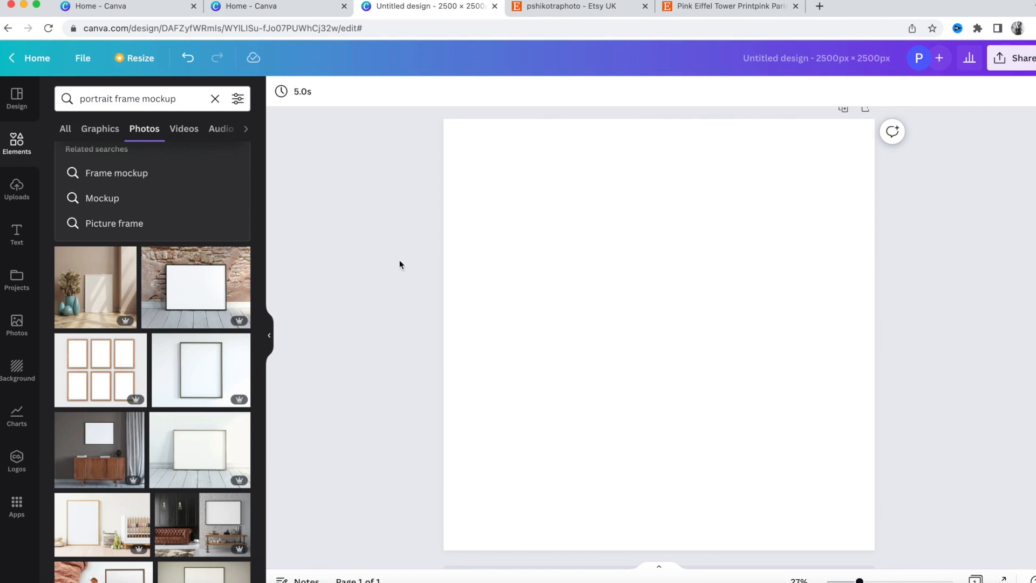
pyautogui.scroll(-3, 193, 450)
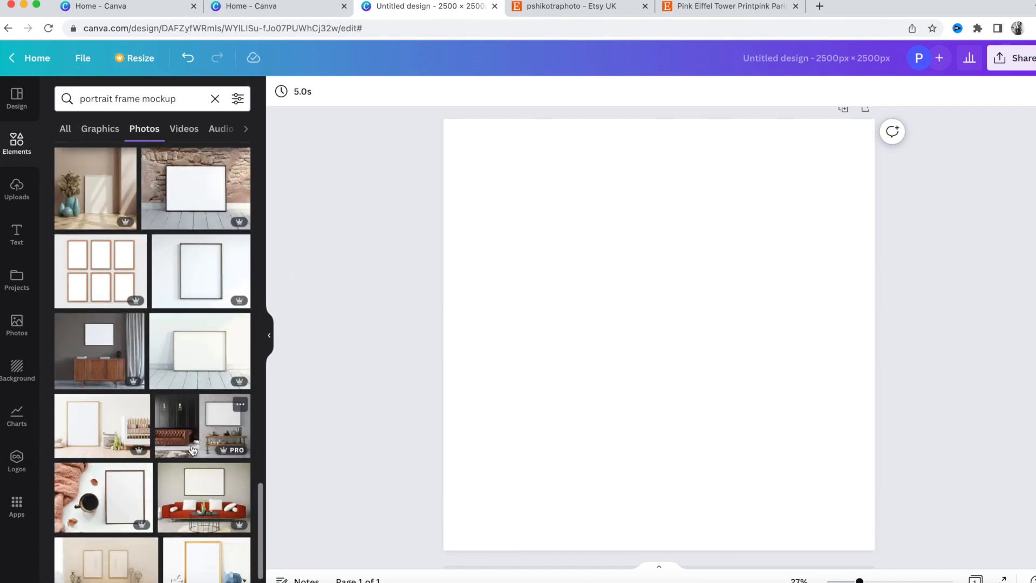
pyautogui.scroll(-3, 192, 449)
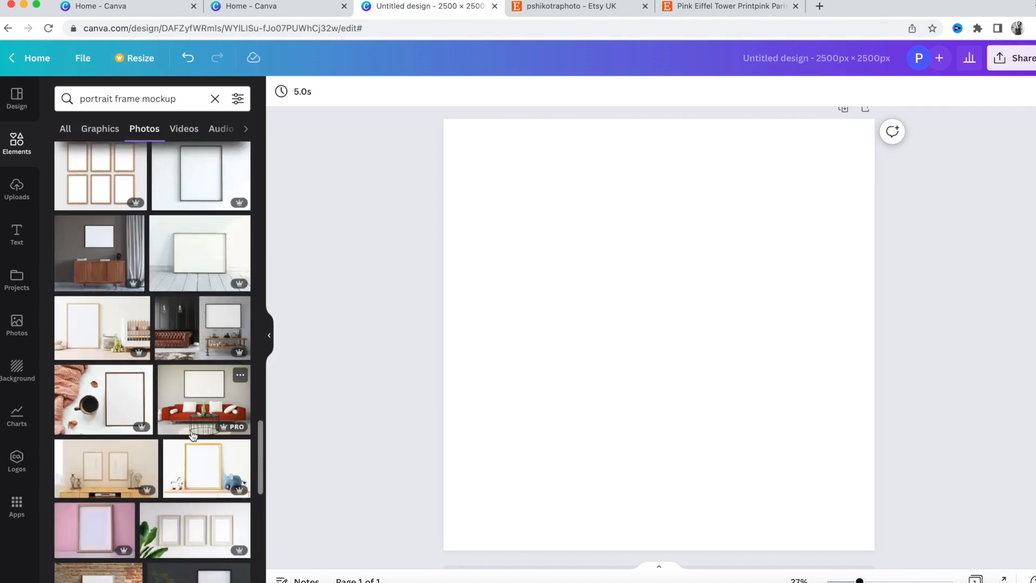
pyautogui.scroll(-5, 193, 435)
pyautogui.scroll(-4, 193, 435)
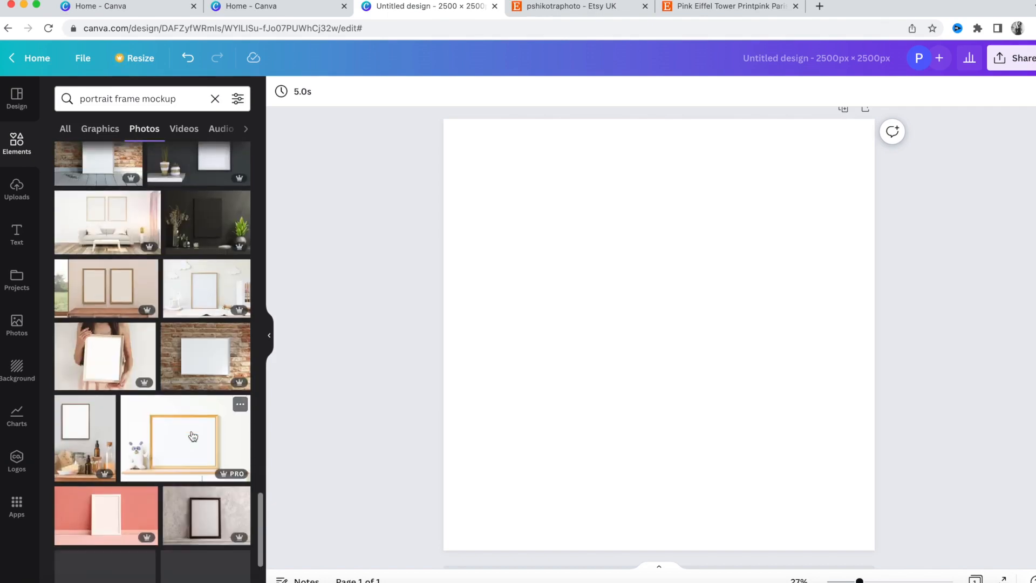
pyautogui.scroll(-4, 193, 435)
pyautogui.scroll(6, 120, 216)
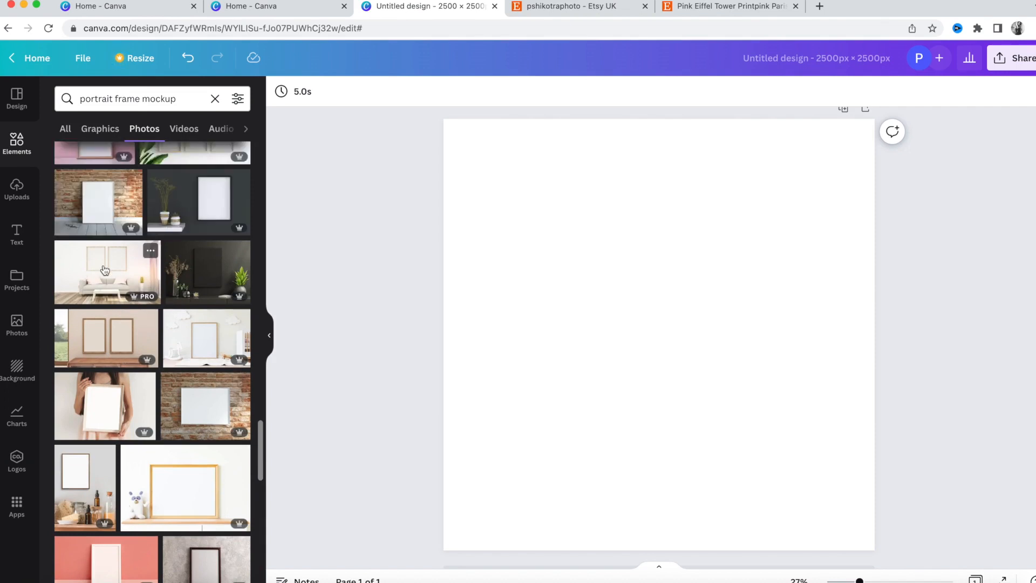
# - Add the living room mockup with two empty frames above a sofa and enlarge it to span the full page width
pyautogui.click(105, 271)
pyautogui.moveTo(486, 231); pyautogui.dragTo(443, 205)
pyautogui.moveTo(831, 438); pyautogui.dragTo(876, 460)
pyautogui.click(380, 292)
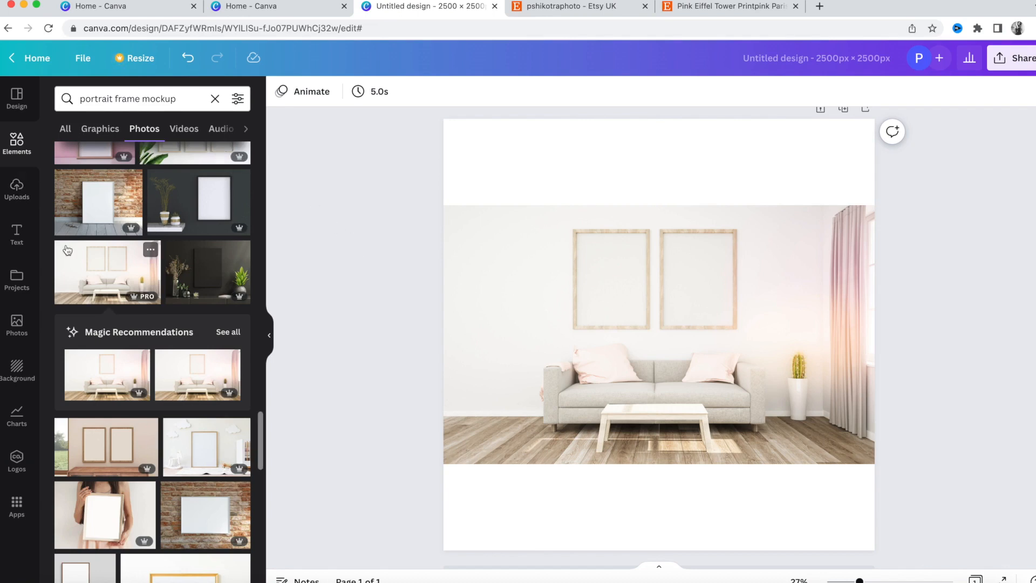
# - Add the uploaded pink cherry blossom photo and align its upper-left corner with the inside of the left wall frame
pyautogui.click(16, 189)
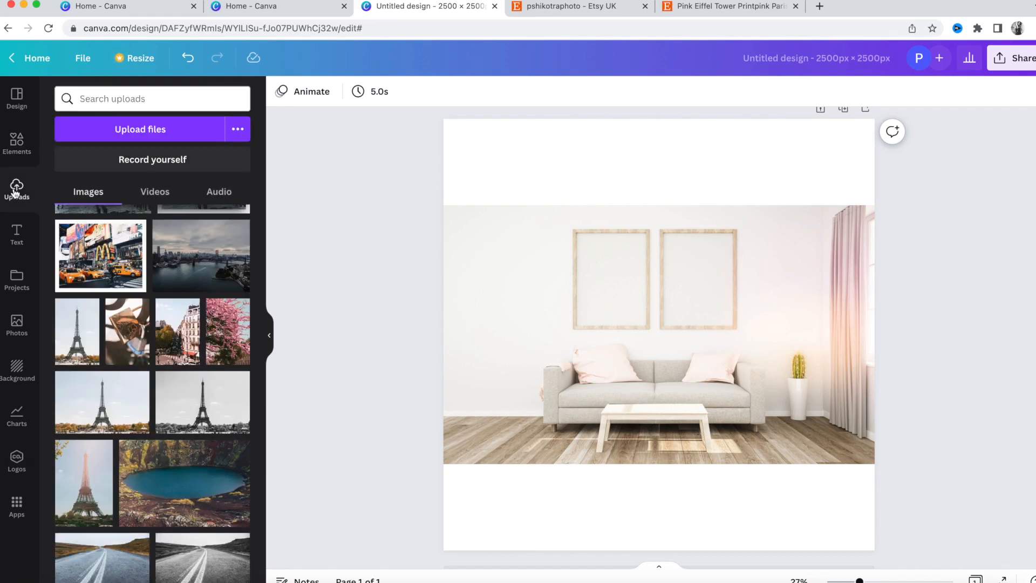
pyautogui.click(225, 338)
pyautogui.moveTo(576, 209); pyautogui.dragTo(604, 270)
pyautogui.scroll(3, 467, 251)
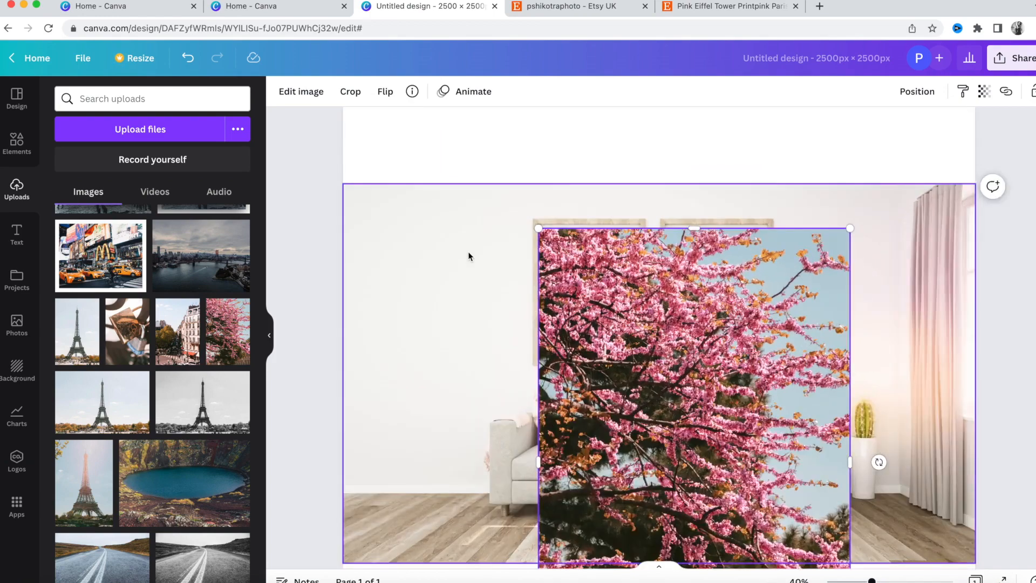
pyautogui.scroll(5, 468, 254)
pyautogui.moveTo(572, 234); pyautogui.dragTo(571, 226)
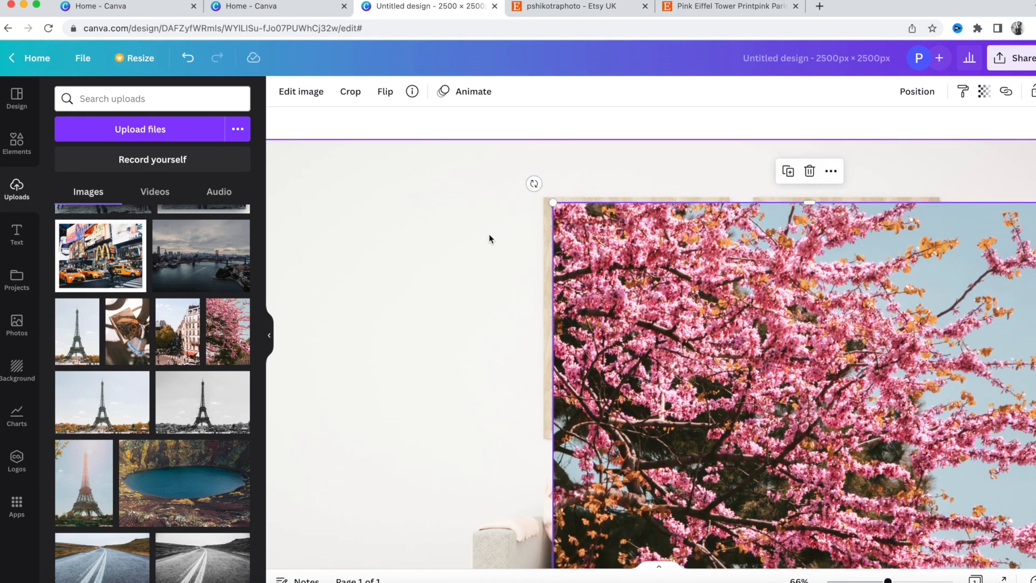
# - Shrink the cherry blossom photo to the left frame's inner height and widen it to fill the frame's opening
pyautogui.scroll(-8, 488, 234)
pyautogui.moveTo(752, 479); pyautogui.dragTo(642, 321)
pyautogui.scroll(5, 642, 321)
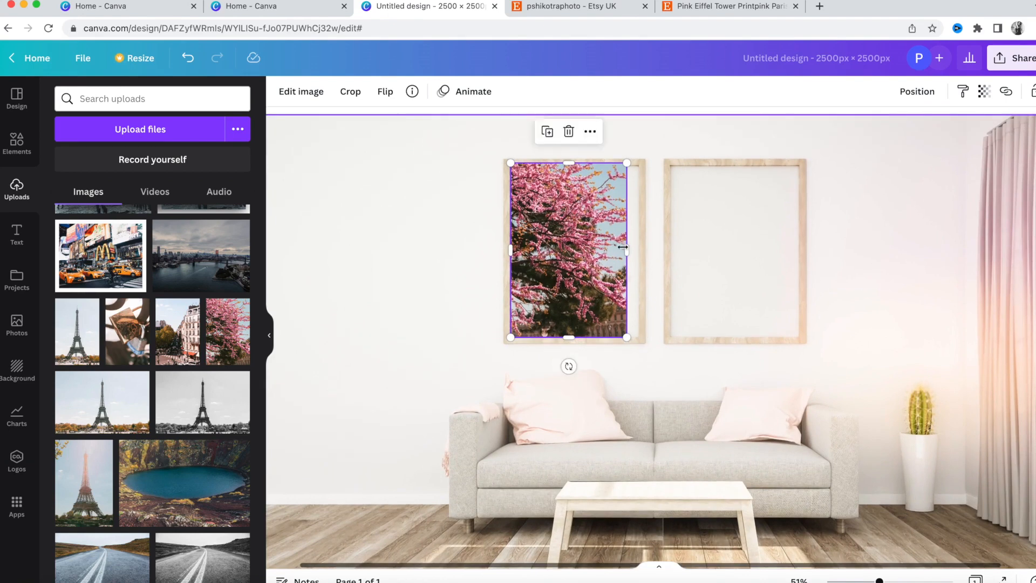
pyautogui.moveTo(624, 249); pyautogui.dragTo(640, 244)
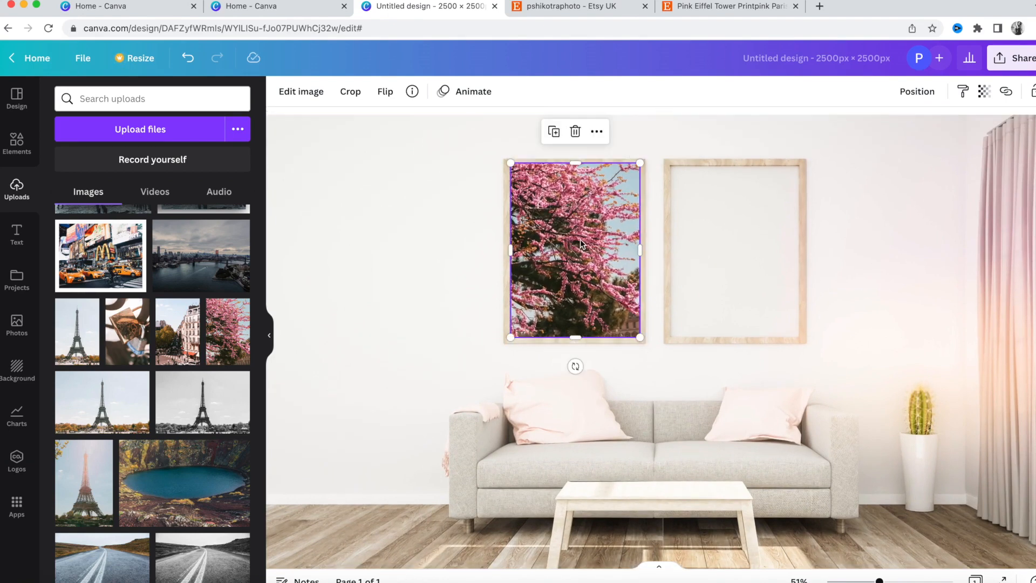
# - Add the uploaded pink Eiffel Tower photo, shrink it and align its upper-left corner with the inside of the right wall frame
pyautogui.click(435, 294)
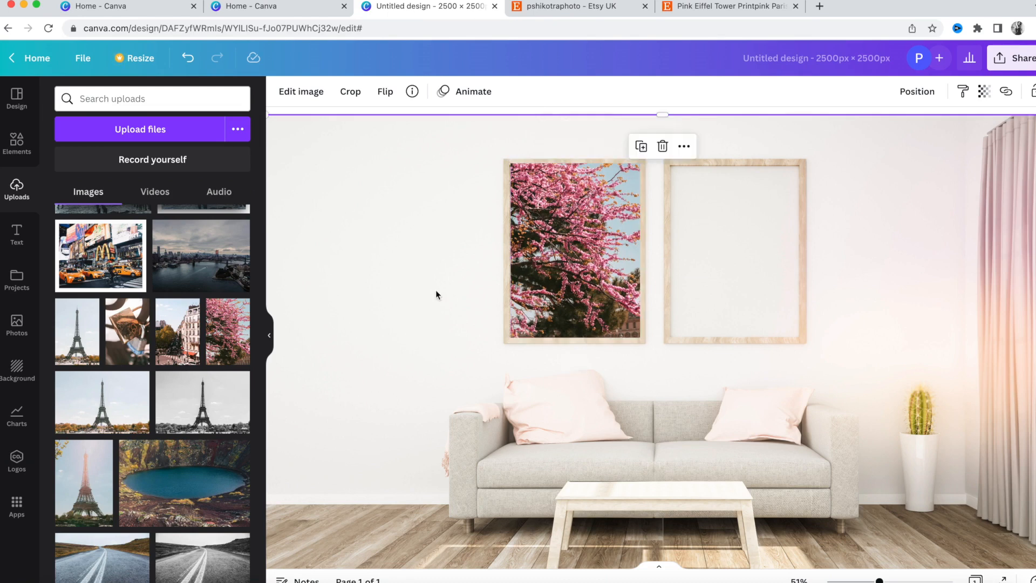
pyautogui.click(97, 483)
pyautogui.scroll(1, 543, 197)
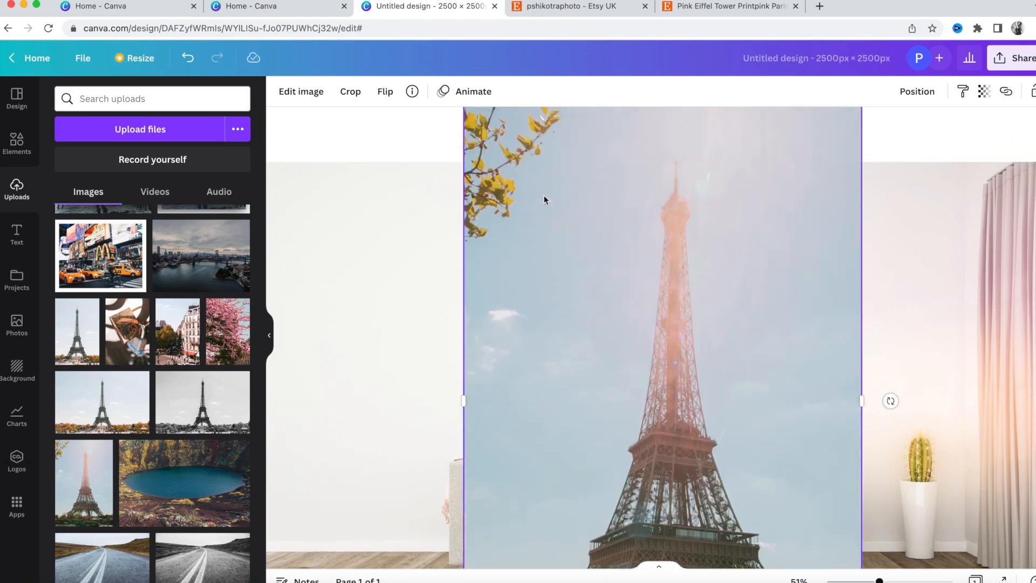
pyautogui.moveTo(535, 325); pyautogui.dragTo(534, 433)
pyautogui.moveTo(463, 210); pyautogui.dragTo(653, 494)
pyautogui.moveTo(736, 509); pyautogui.dragTo(758, 233)
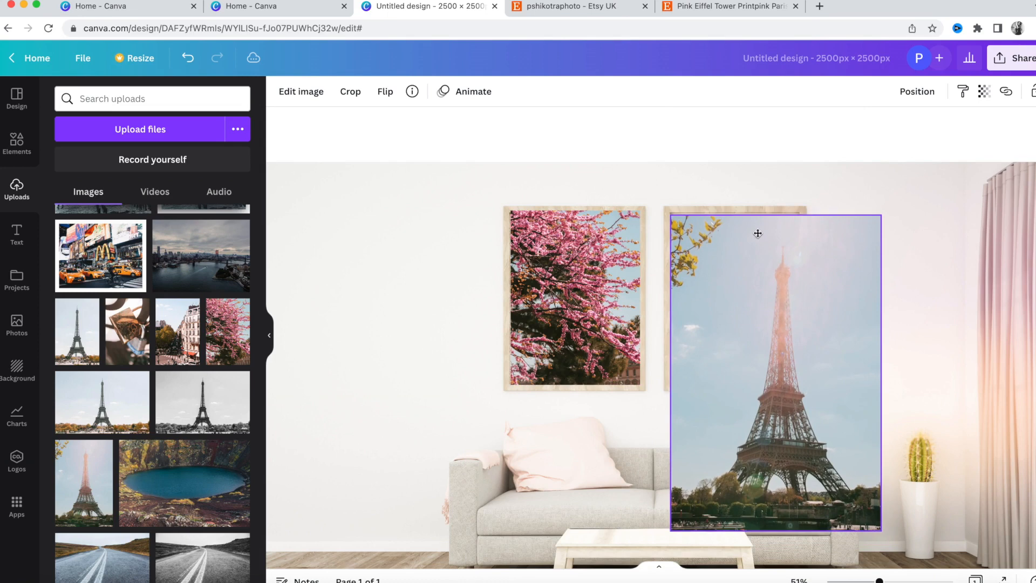
pyautogui.press('Up')
pyautogui.press('Up')
pyautogui.press('Up')
pyautogui.press('Up')
pyautogui.press('Up')
pyautogui.press('Up')
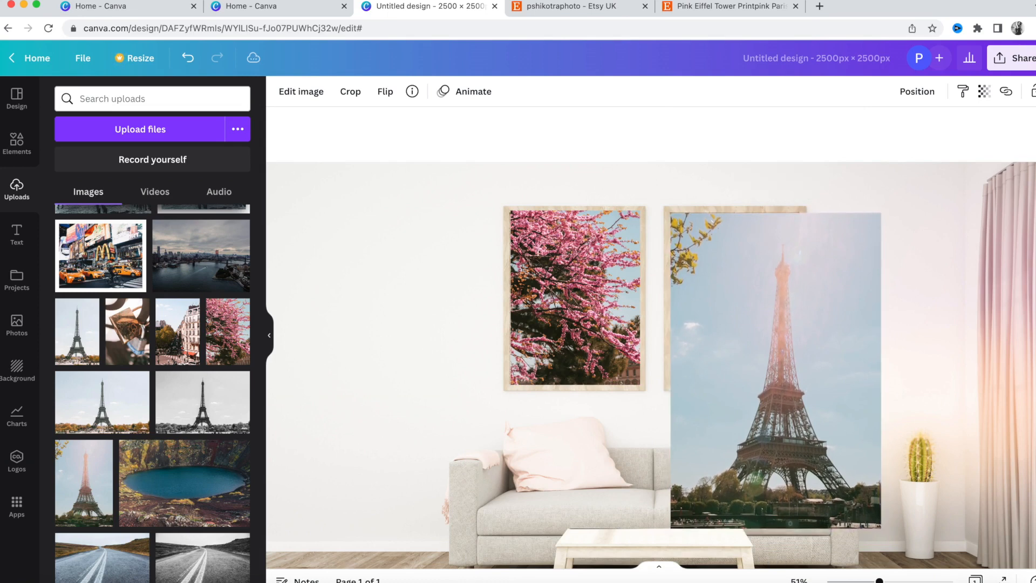
# - Shrink the Eiffel Tower photo to the right frame's inner height and widen it to fill the frame's opening
pyautogui.moveTo(824, 464); pyautogui.dragTo(786, 385)
pyautogui.moveTo(787, 299); pyautogui.dragTo(799, 298)
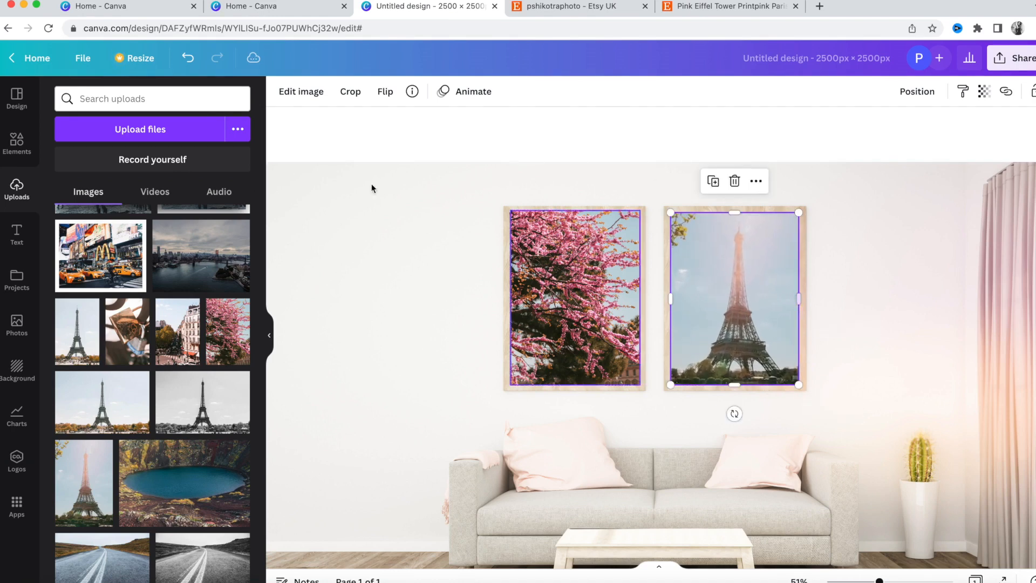
pyautogui.click(428, 130)
pyautogui.scroll(-5, 416, 261)
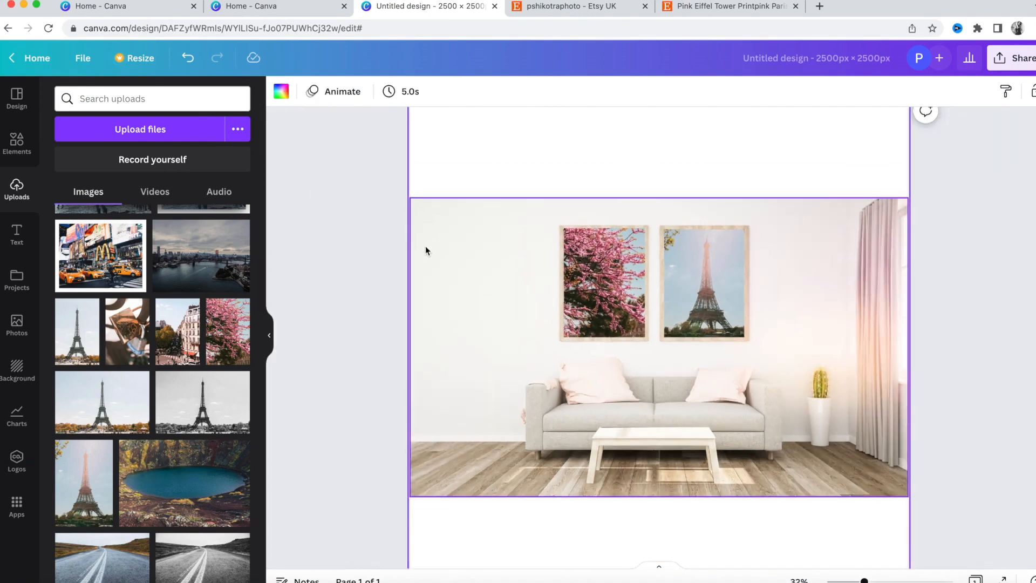
pyautogui.scroll(-3, 425, 251)
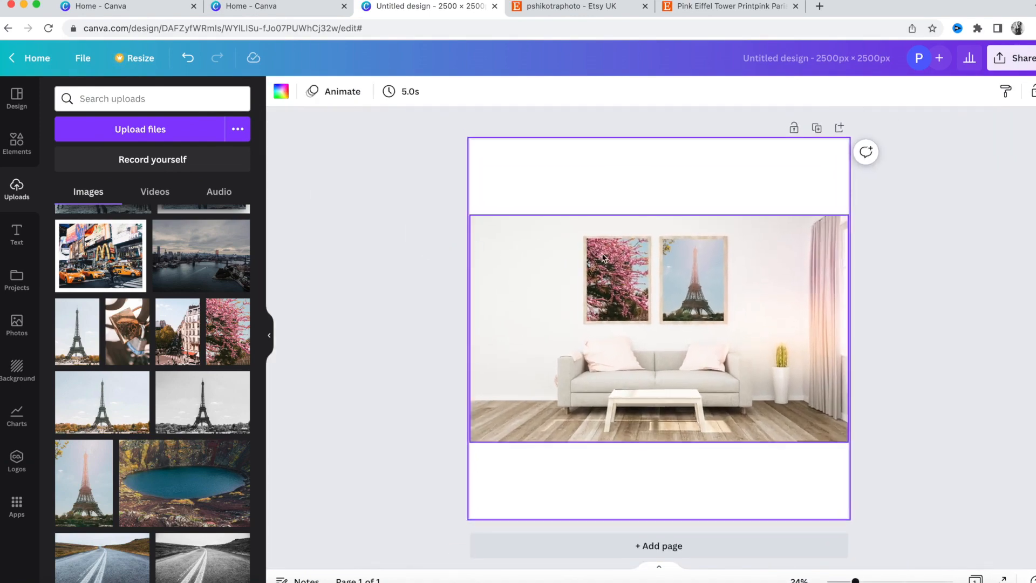
# - View the sharing and download options for the finished living room mockup
pyautogui.click(896, 284)
pyautogui.click(1017, 66)
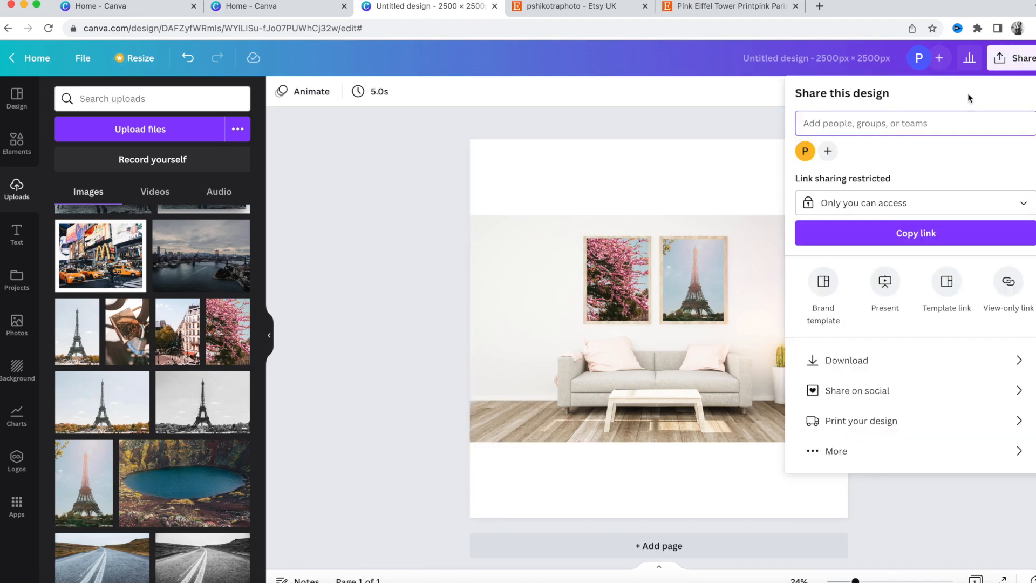
pyautogui.click(914, 529)
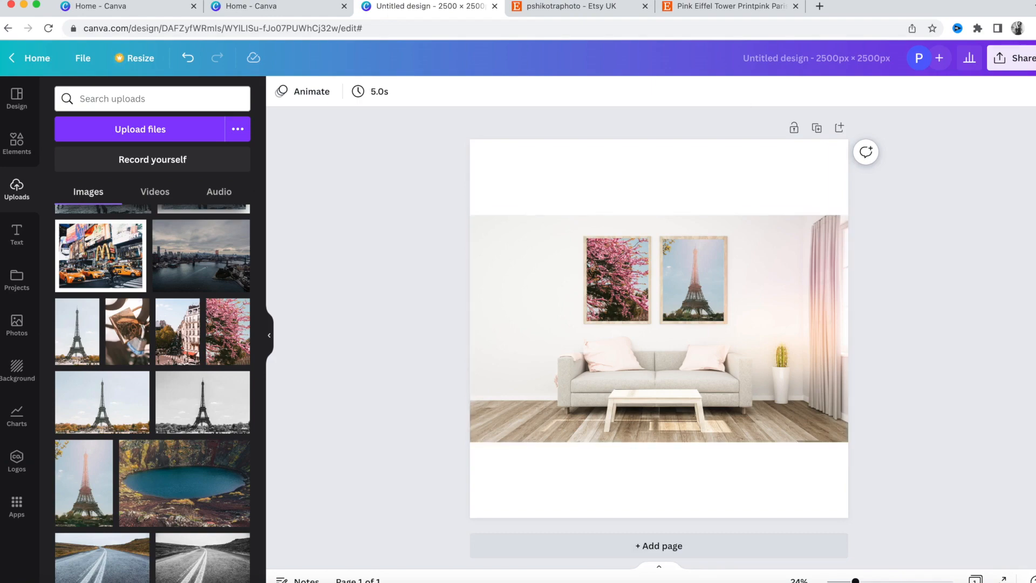
# - Switch to the Etsy shop to view its listings and the Pink Eiffel Tower Print listing, and return to the Canva design
pyautogui.click(590, 15)
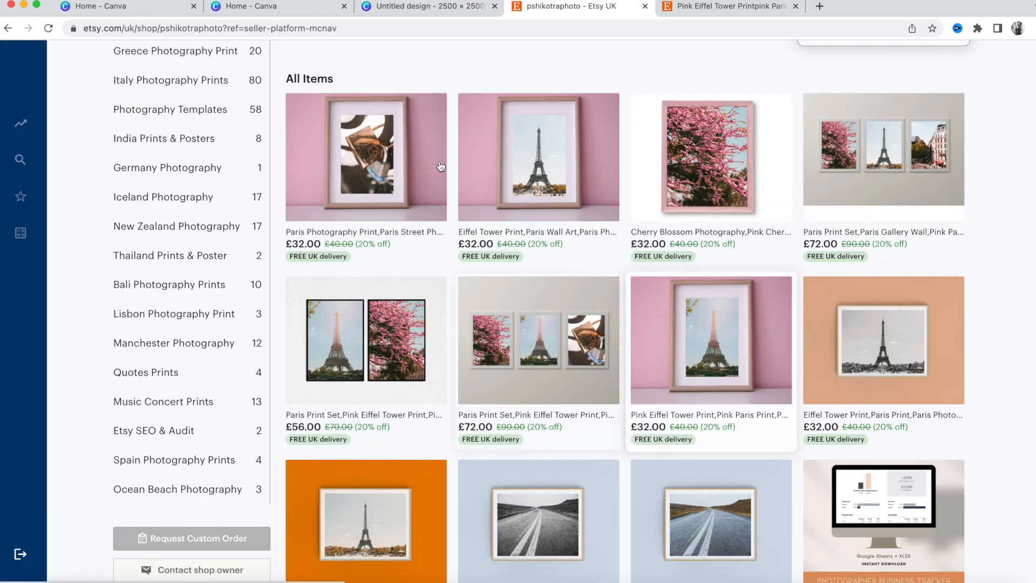
pyautogui.click(720, 340)
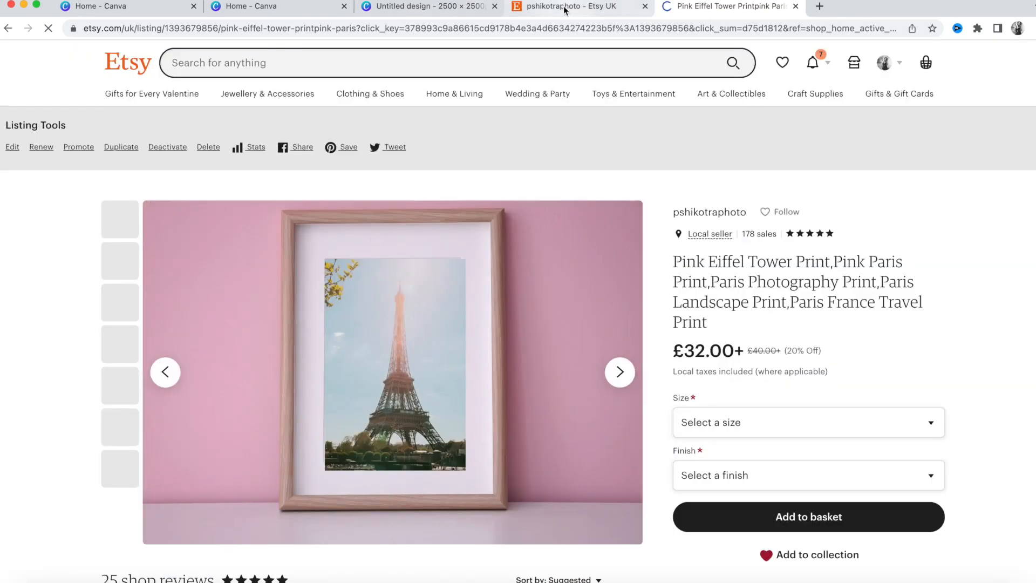
pyautogui.click(564, 6)
pyautogui.click(411, 5)
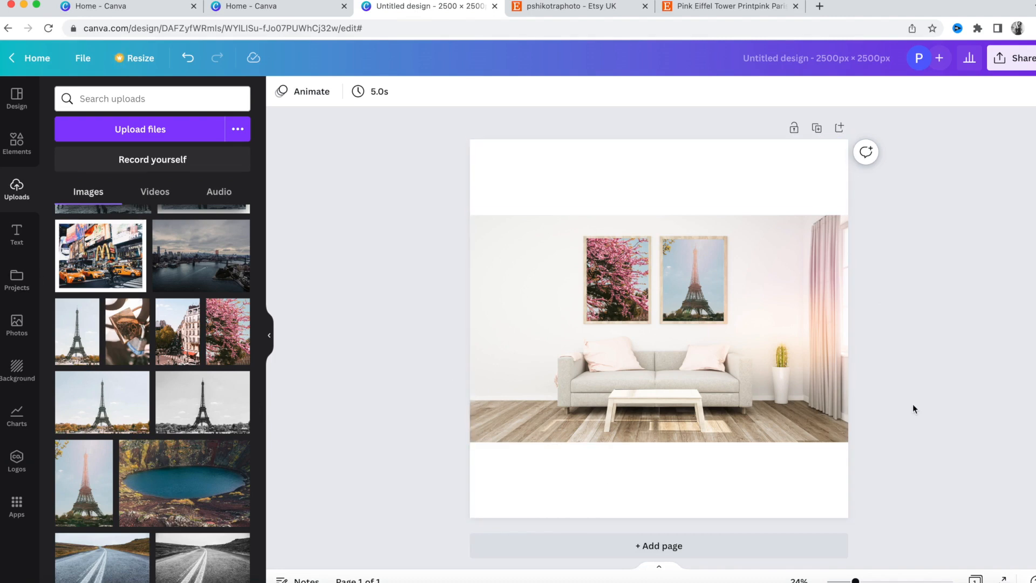
# - Add a second blank page below the living room mockup
pyautogui.scroll(-1, 913, 404)
pyautogui.scroll(1, 912, 404)
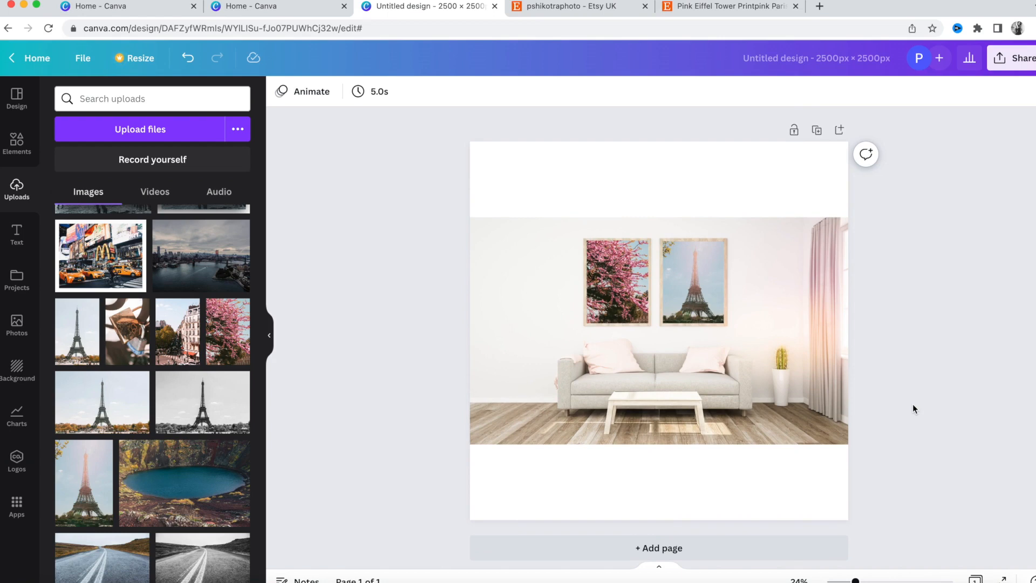
pyautogui.scroll(-1, 920, 388)
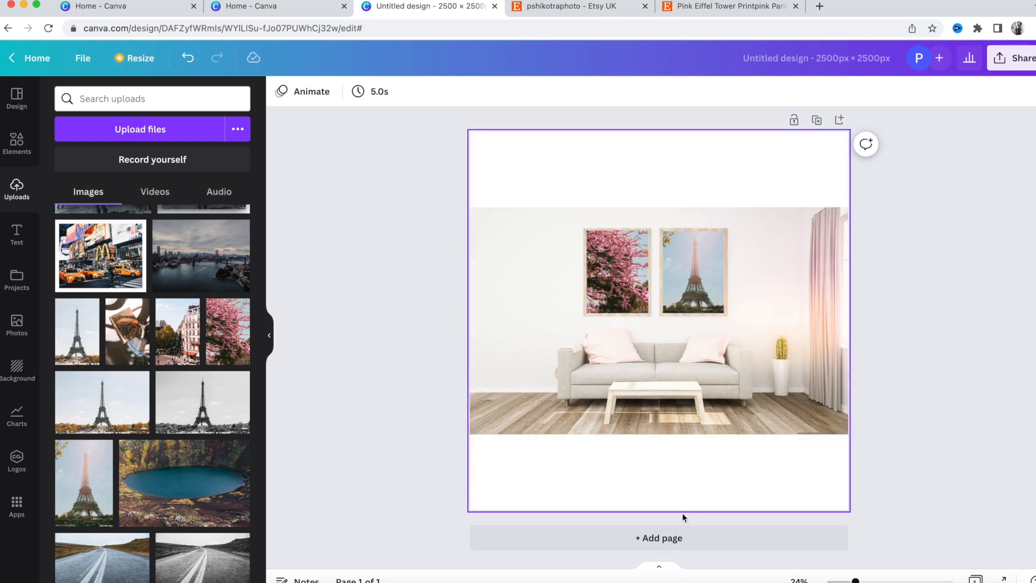
pyautogui.click(680, 541)
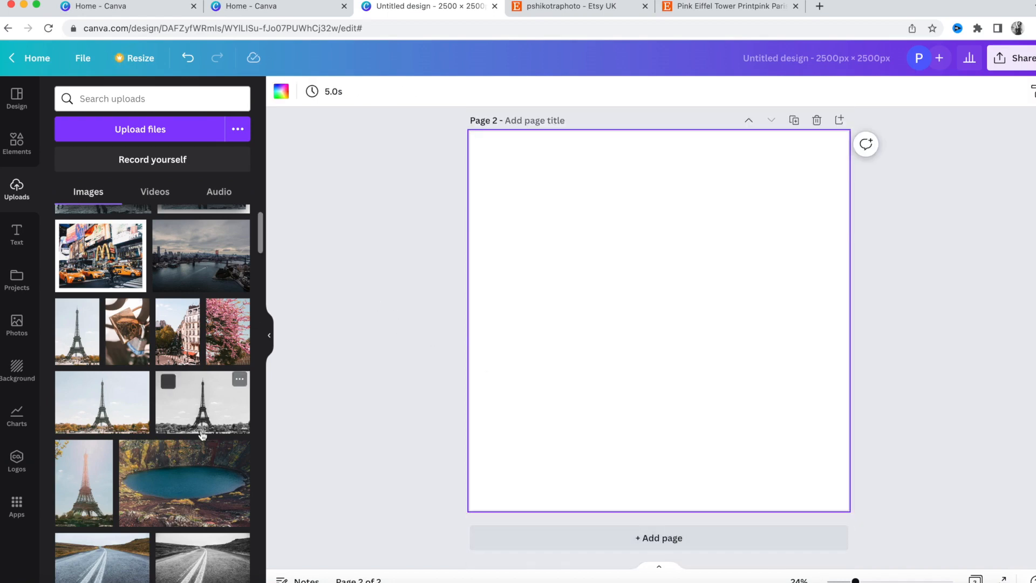
# - Search the elements library for "imac mockup" and show all of the matching photos
pyautogui.scroll(-5, 201, 430)
pyautogui.scroll(-6, 201, 429)
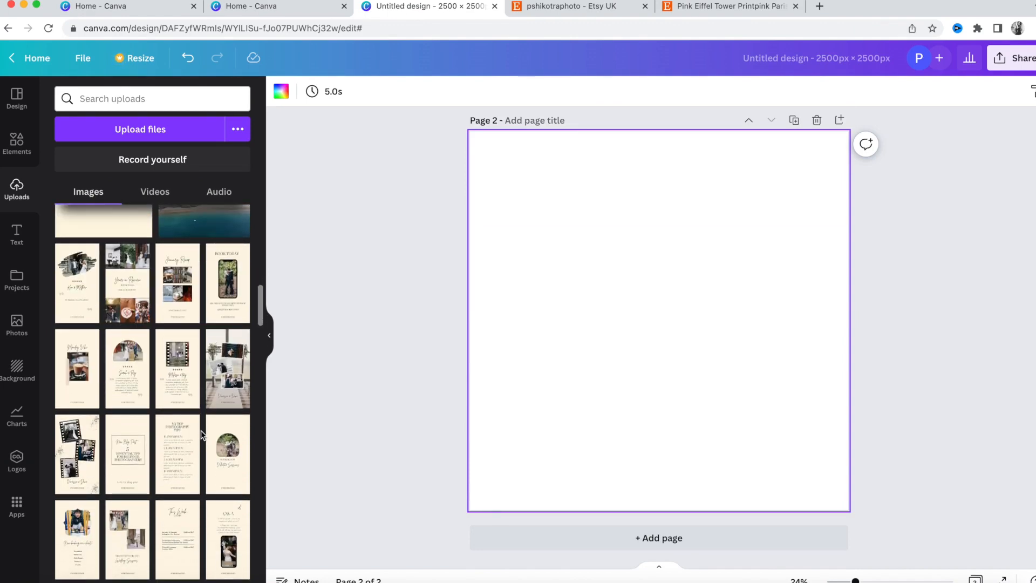
pyautogui.click(19, 153)
pyautogui.click(217, 102)
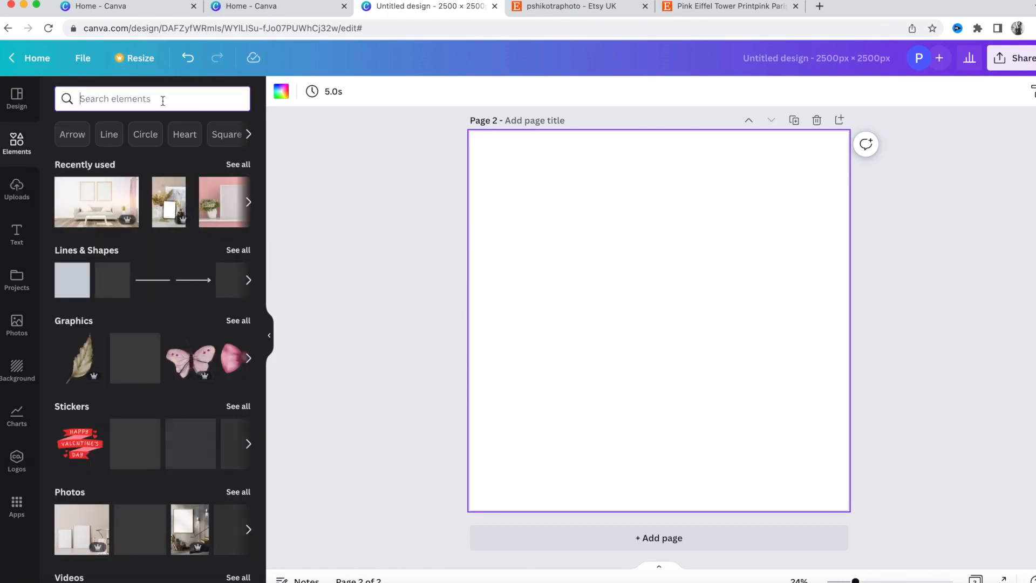
pyautogui.write('imac mo')
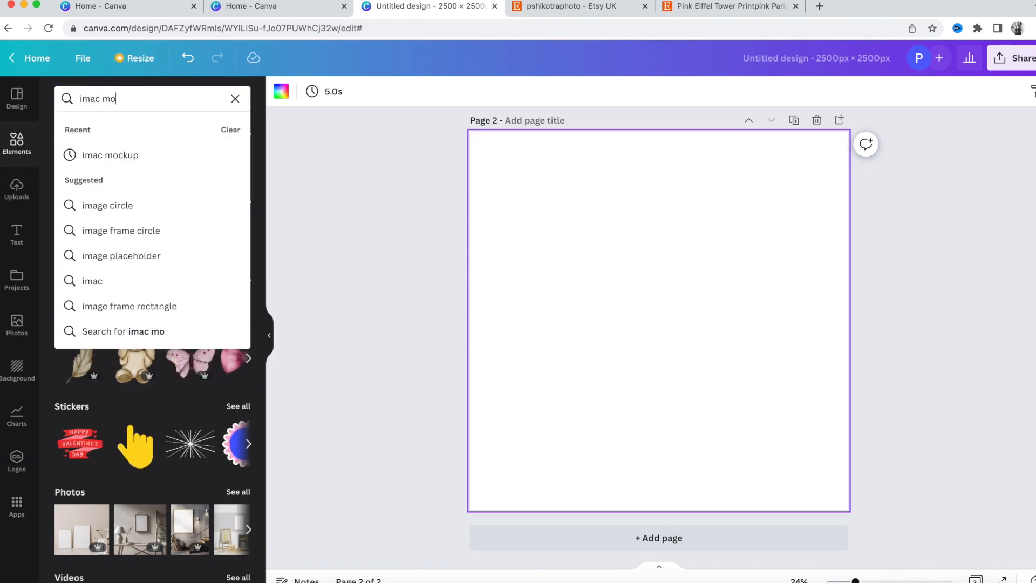
pyautogui.click(128, 156)
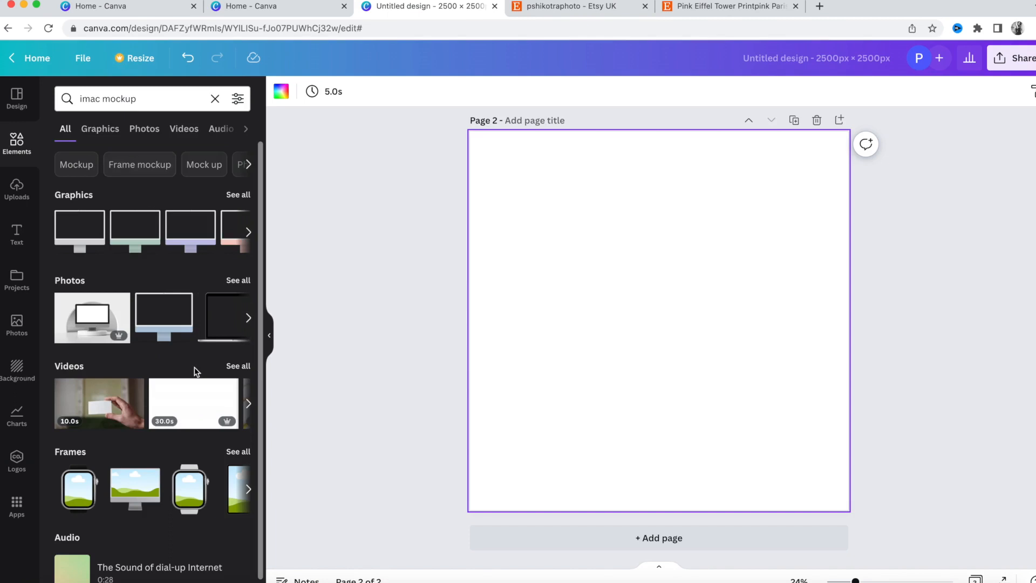
pyautogui.click(241, 281)
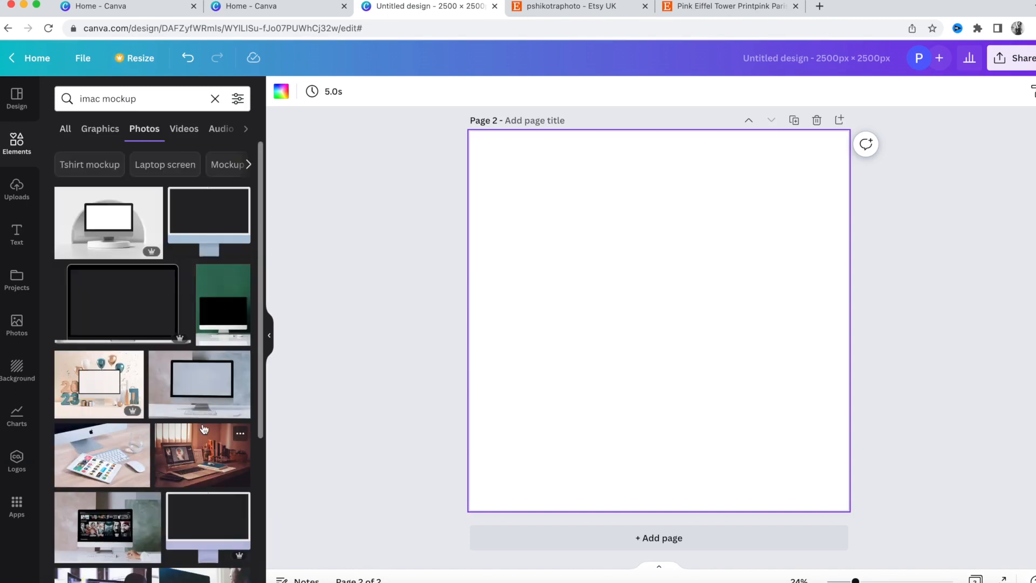
# - Look through the iMac mockup photos and refine the search to "imac mockup pink"
pyautogui.scroll(-6, 204, 429)
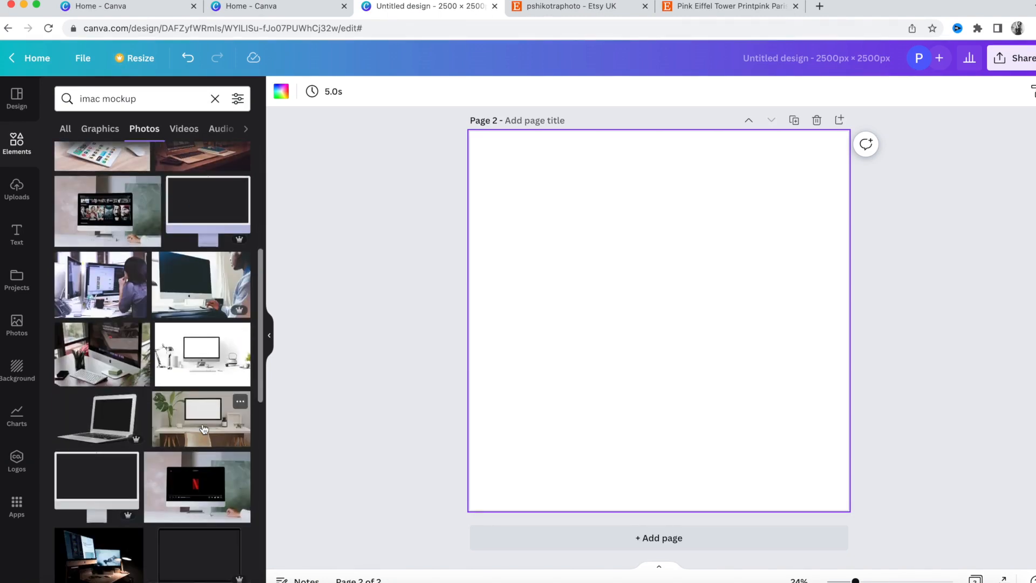
pyautogui.scroll(-4, 204, 429)
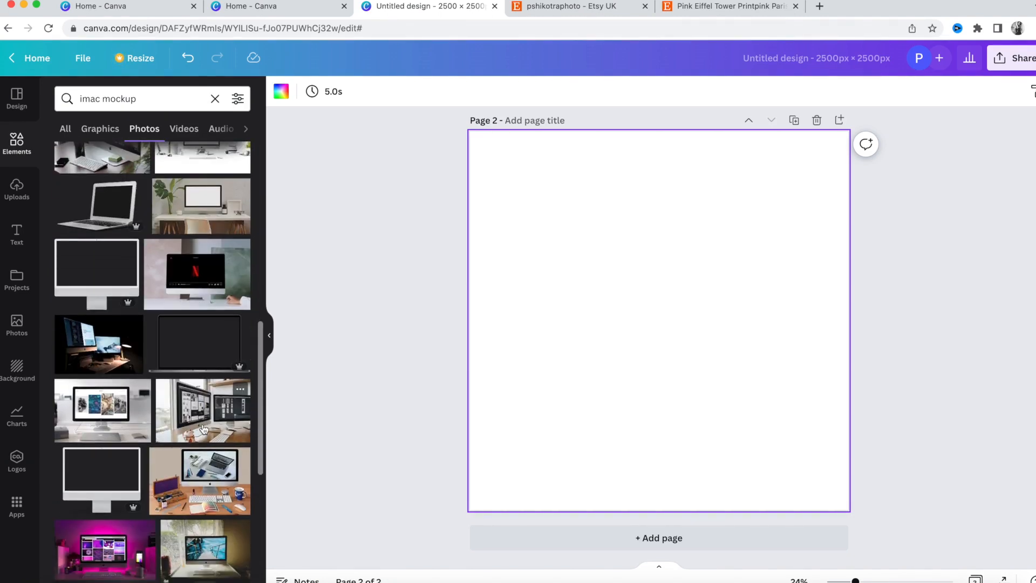
pyautogui.scroll(-5, 203, 429)
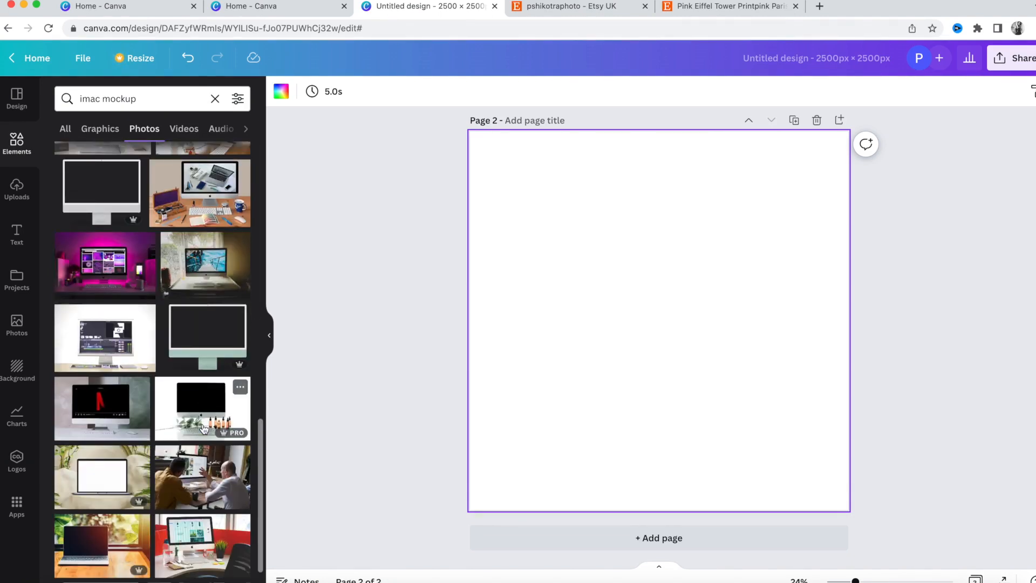
pyautogui.scroll(-6, 204, 429)
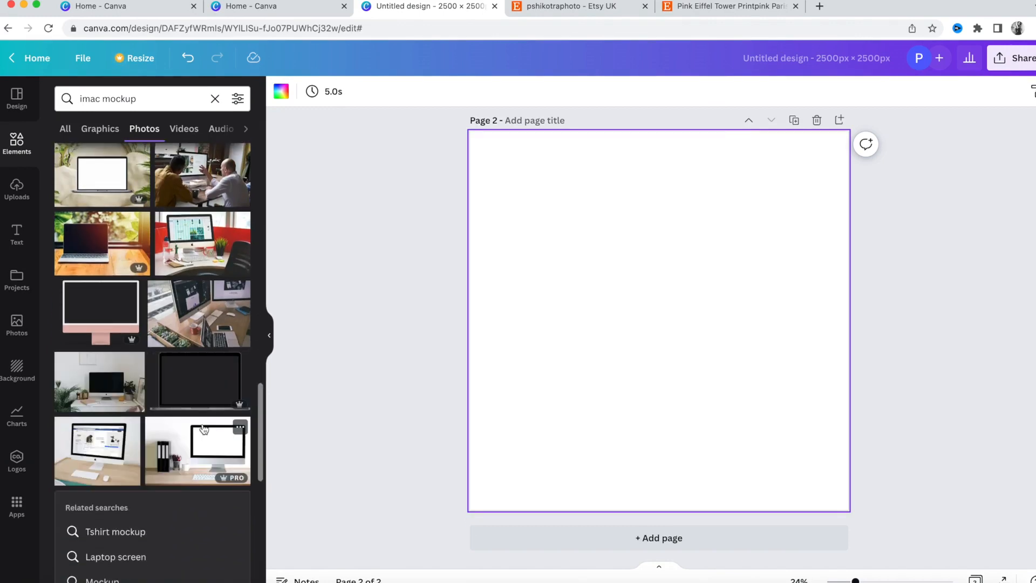
pyautogui.scroll(-6, 203, 429)
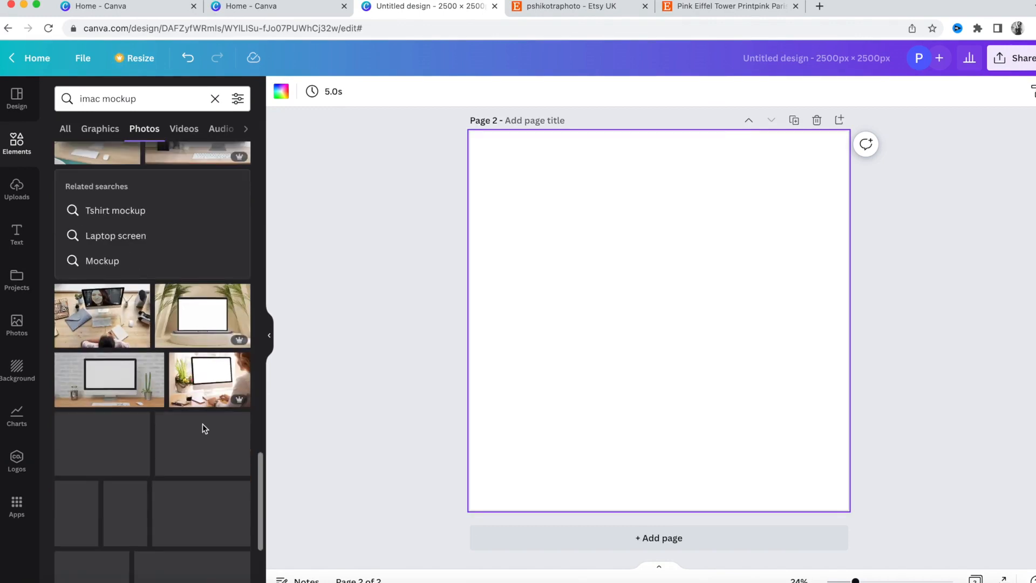
pyautogui.scroll(-10, 203, 429)
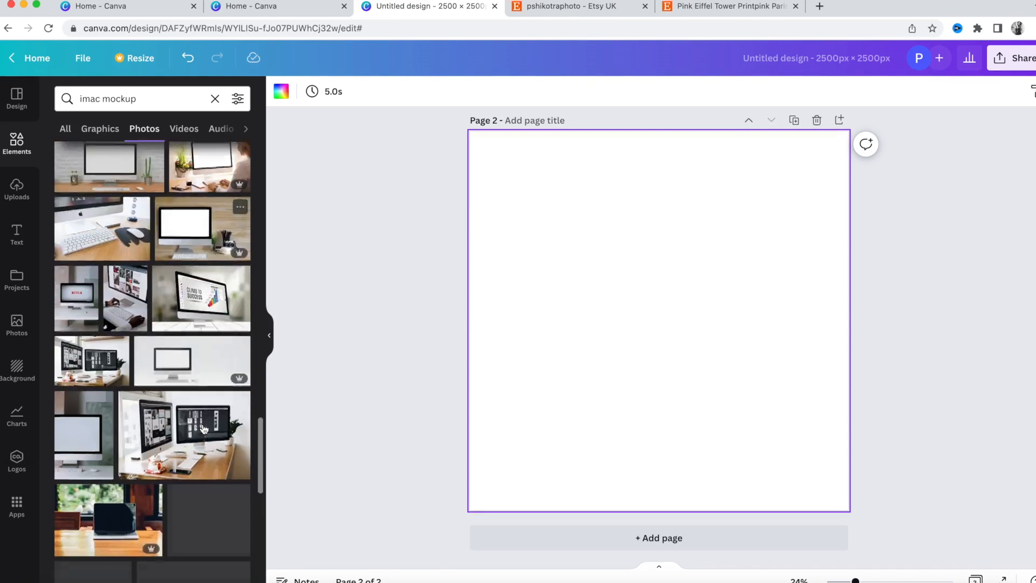
pyautogui.click(153, 99)
pyautogui.write('pink')
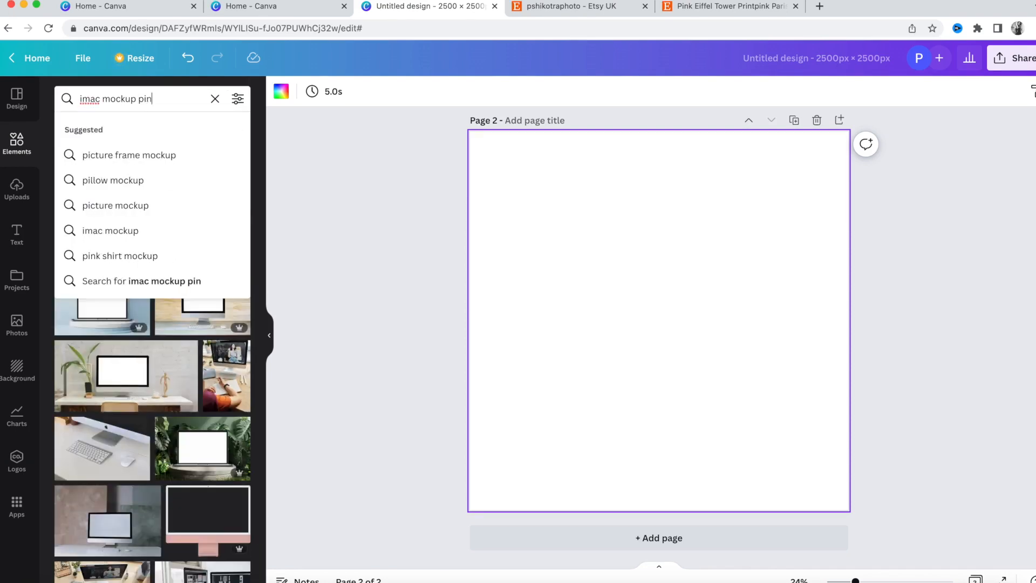
pyautogui.press('Return')
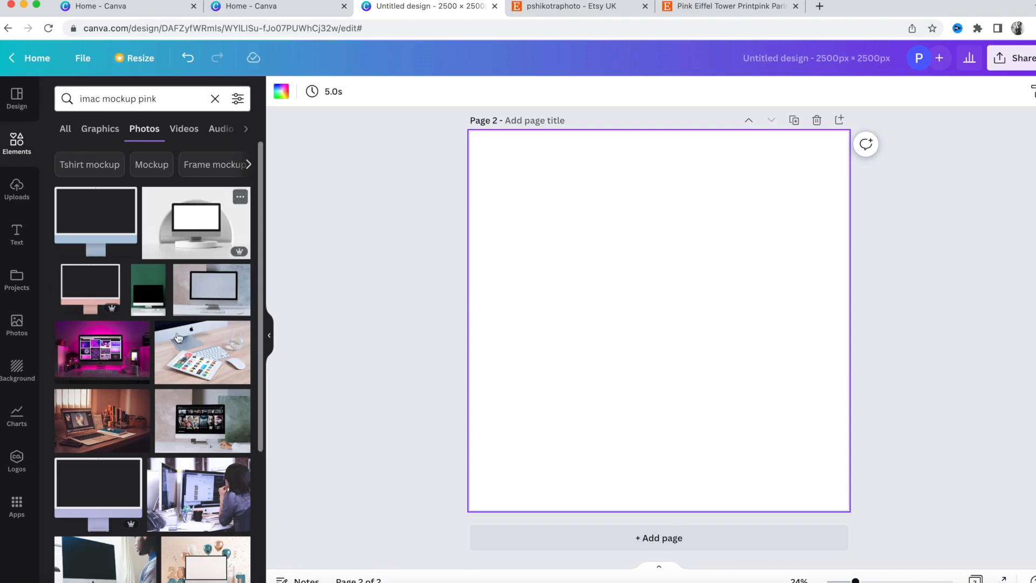
# - Add the blank-screen laptop mockup with green leaves and beige stones to page 2 and enlarge it to the full page width
pyautogui.scroll(-4, 186, 365)
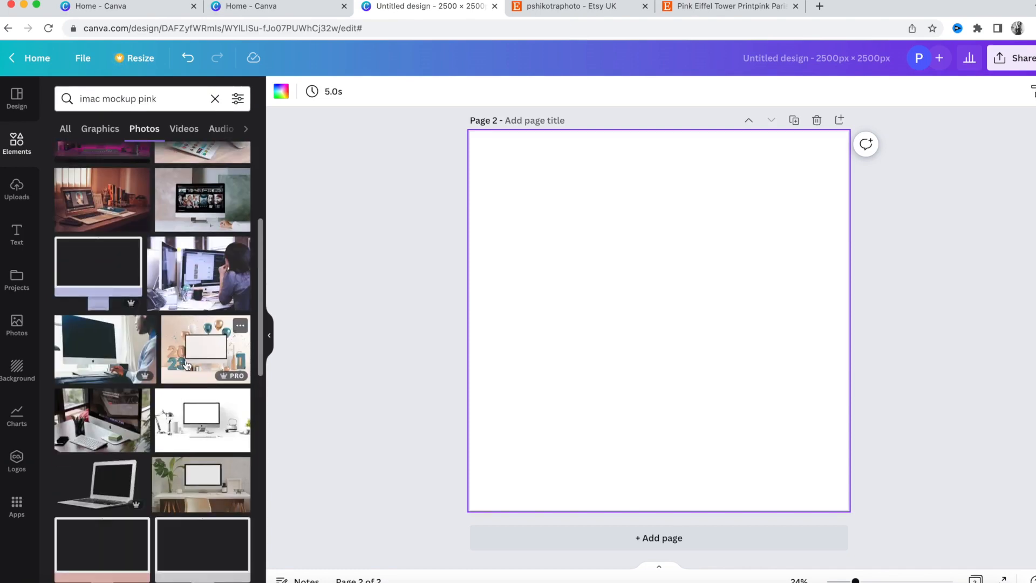
pyautogui.scroll(-5, 186, 365)
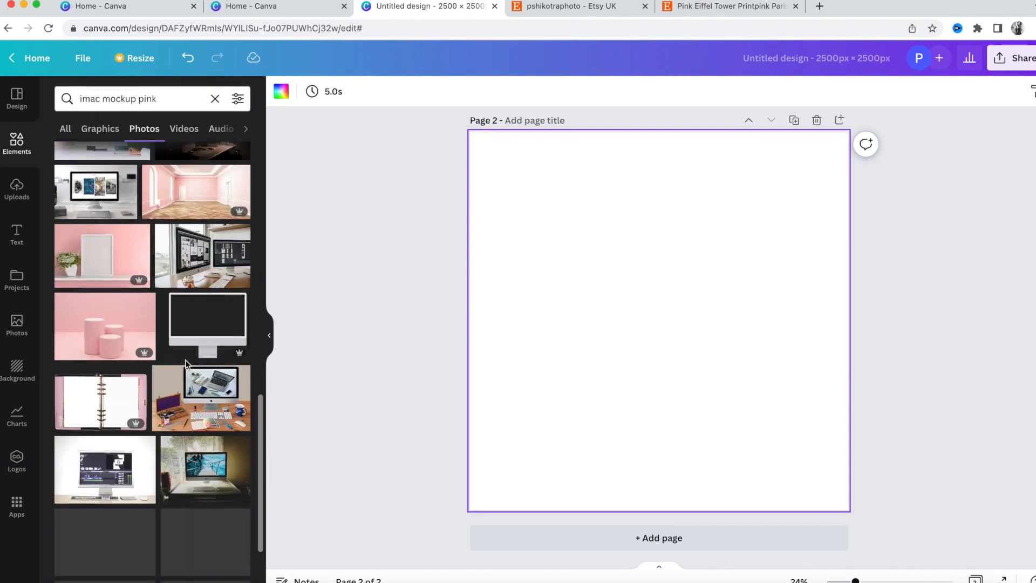
pyautogui.scroll(-4, 186, 365)
pyautogui.scroll(-3, 186, 364)
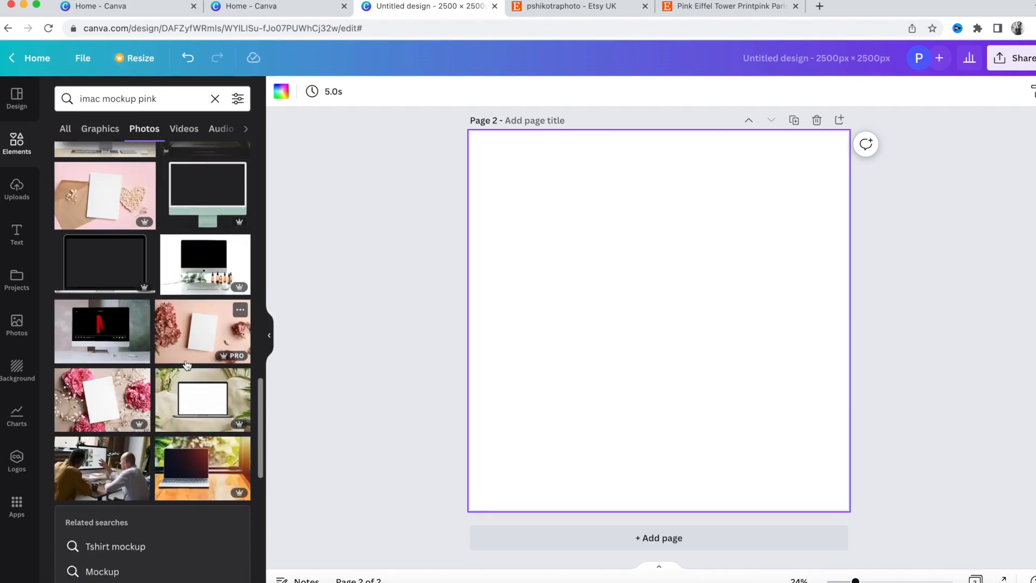
pyautogui.click(209, 409)
pyautogui.moveTo(500, 218); pyautogui.dragTo(469, 194)
pyautogui.moveTo(811, 423); pyautogui.dragTo(848, 445)
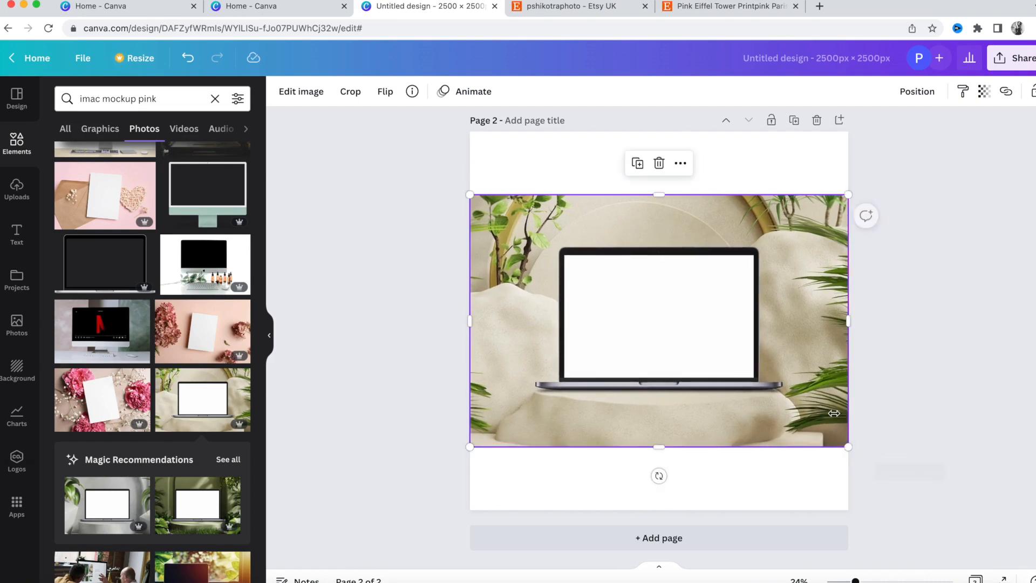
pyautogui.click(354, 283)
# - Add the uploaded wedding photo collage and size and crop it to fill the laptop's blank screen
pyautogui.click(16, 189)
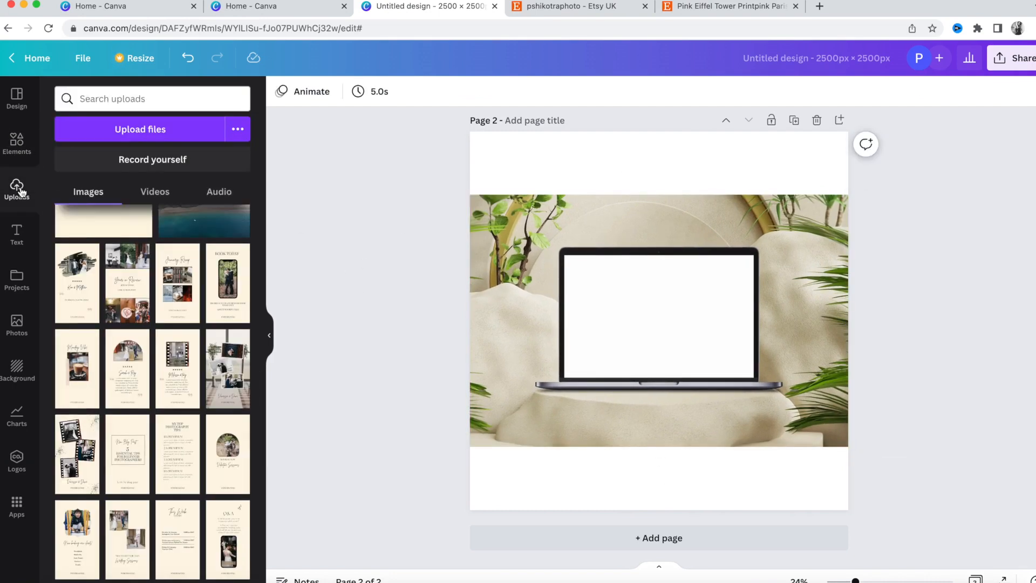
pyautogui.click(224, 376)
pyautogui.moveTo(618, 227); pyautogui.dragTo(601, 304)
pyautogui.moveTo(723, 396); pyautogui.dragTo(756, 396)
pyautogui.moveTo(659, 533); pyautogui.dragTo(650, 377)
pyautogui.click(456, 348)
# - Reposition the wedding collage within its crop so the laptop screen shows the piano photo and the script lettering below it
pyautogui.click(684, 322)
pyautogui.doubleClick(684, 322)
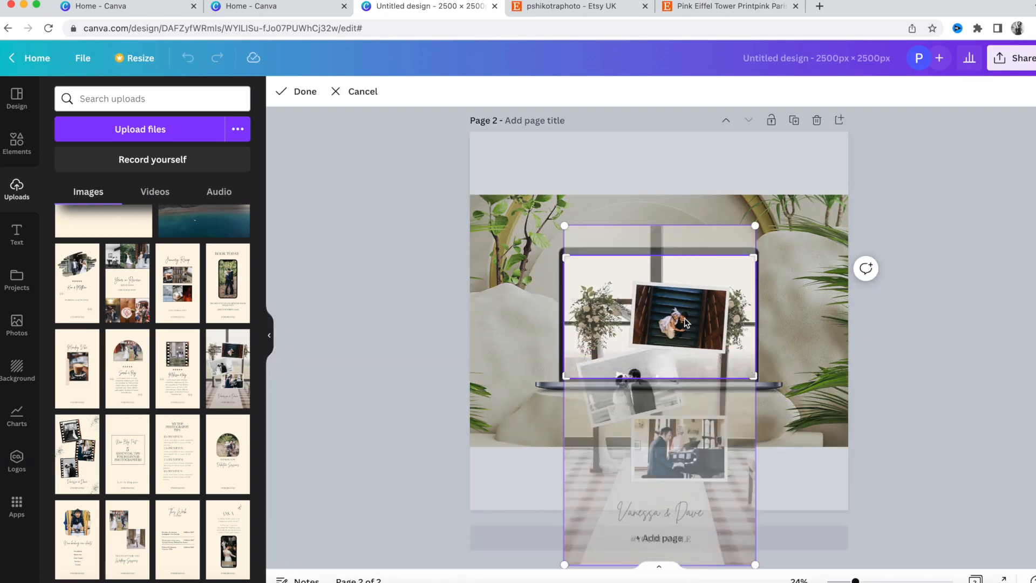
pyautogui.moveTo(684, 322); pyautogui.dragTo(676, 176)
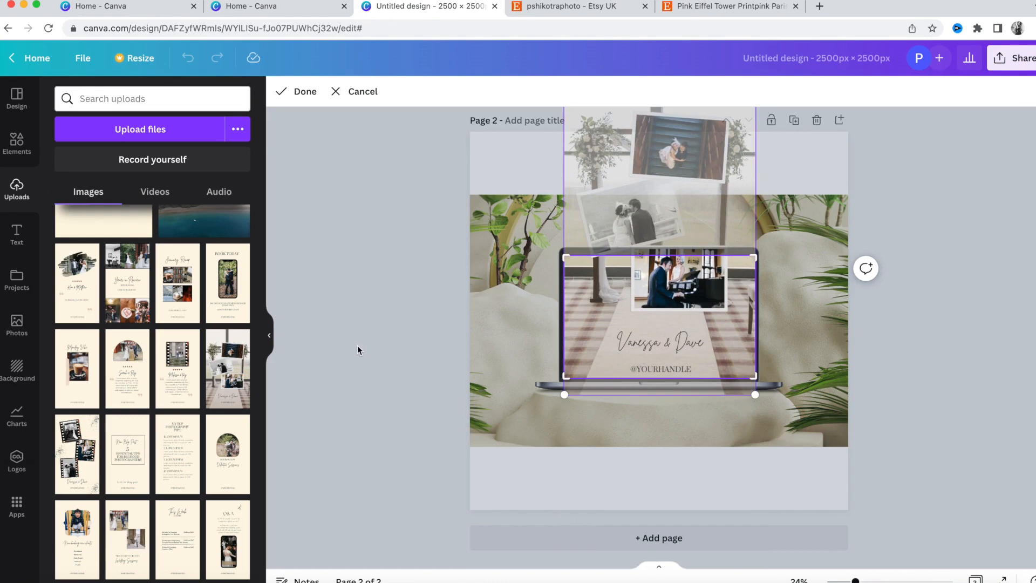
pyautogui.click(358, 350)
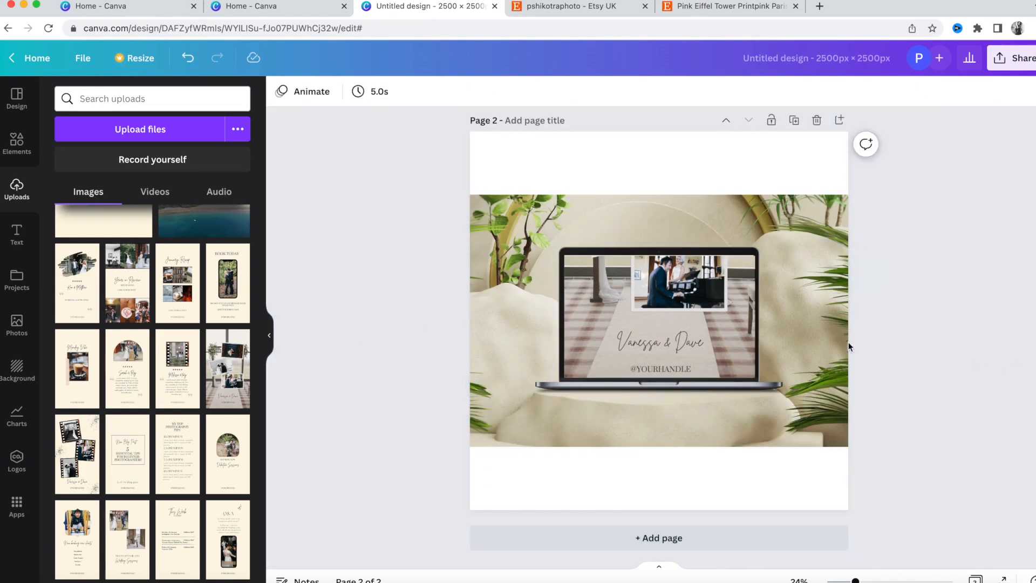
pyautogui.doubleClick(714, 329)
pyautogui.moveTo(695, 332); pyautogui.dragTo(697, 369)
pyautogui.click(396, 378)
pyautogui.click(929, 371)
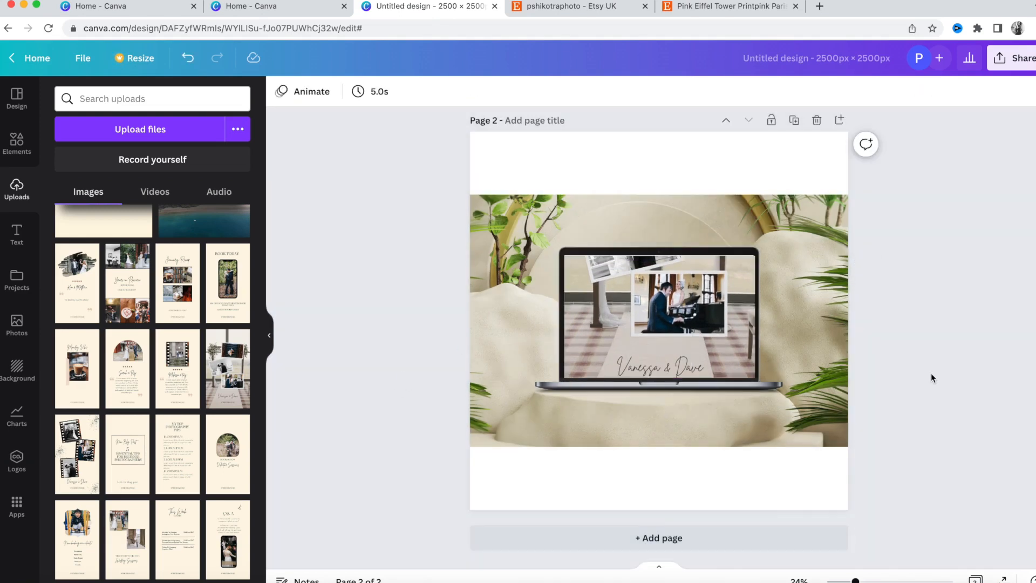
# - Replace the collage on the laptop screen with the uploaded five-star wedding testimonial design, sized to the screen's full width
pyautogui.doubleClick(704, 321)
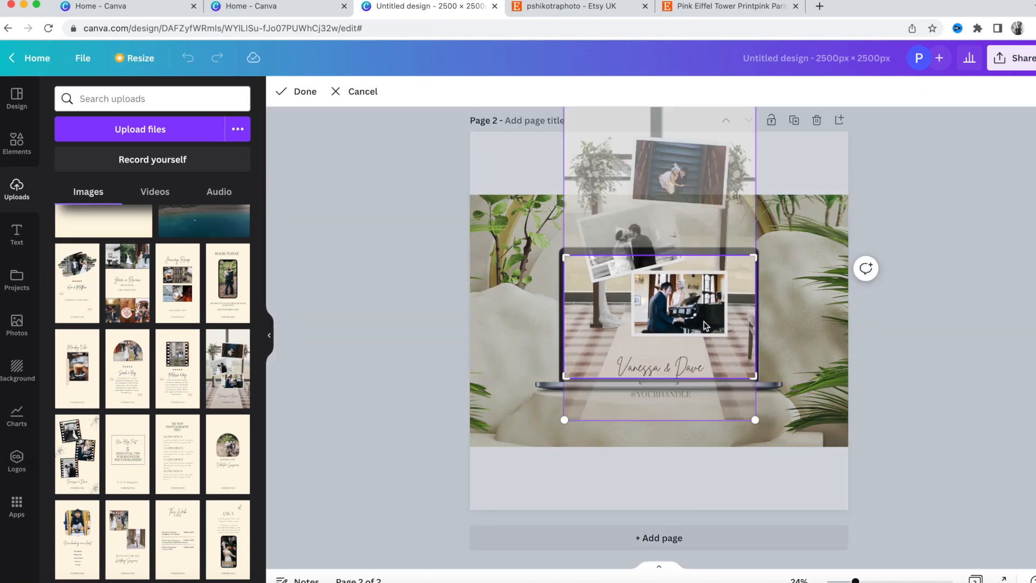
pyautogui.press('Delete')
pyautogui.scroll(4, 201, 320)
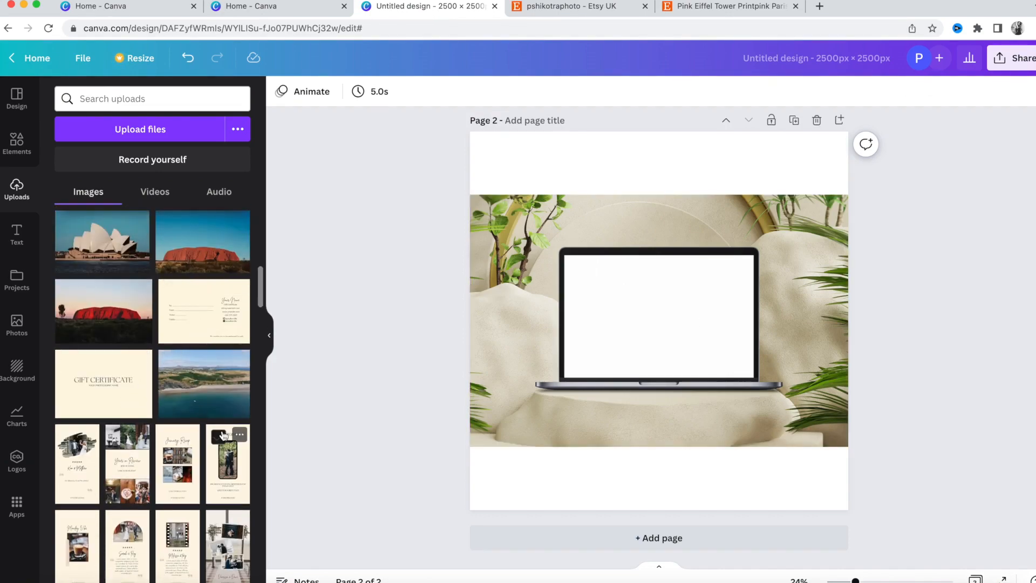
pyautogui.scroll(-5, 223, 436)
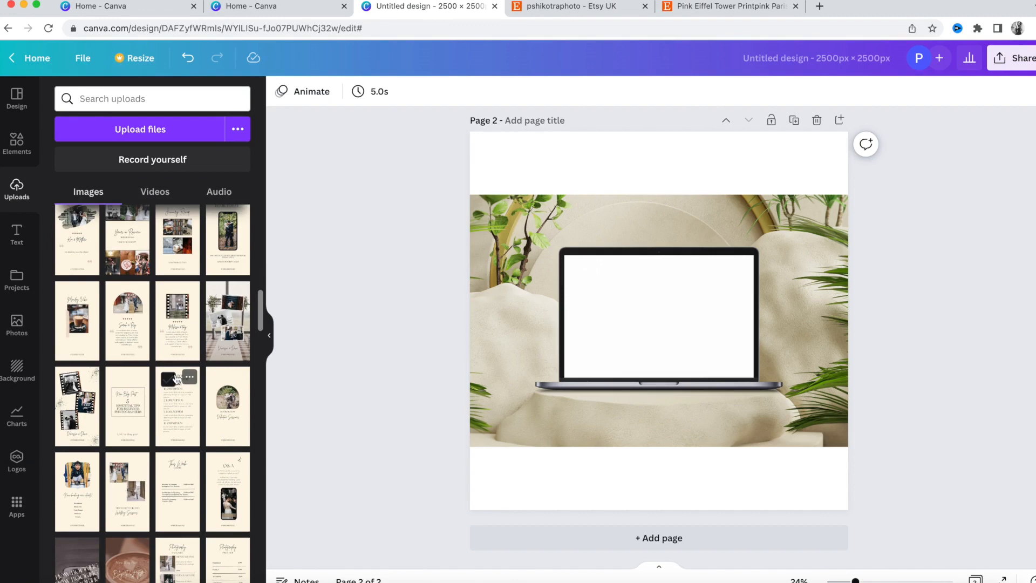
pyautogui.click(77, 240)
pyautogui.moveTo(599, 279); pyautogui.dragTo(583, 352)
pyautogui.moveTo(720, 401); pyautogui.dragTo(754, 402)
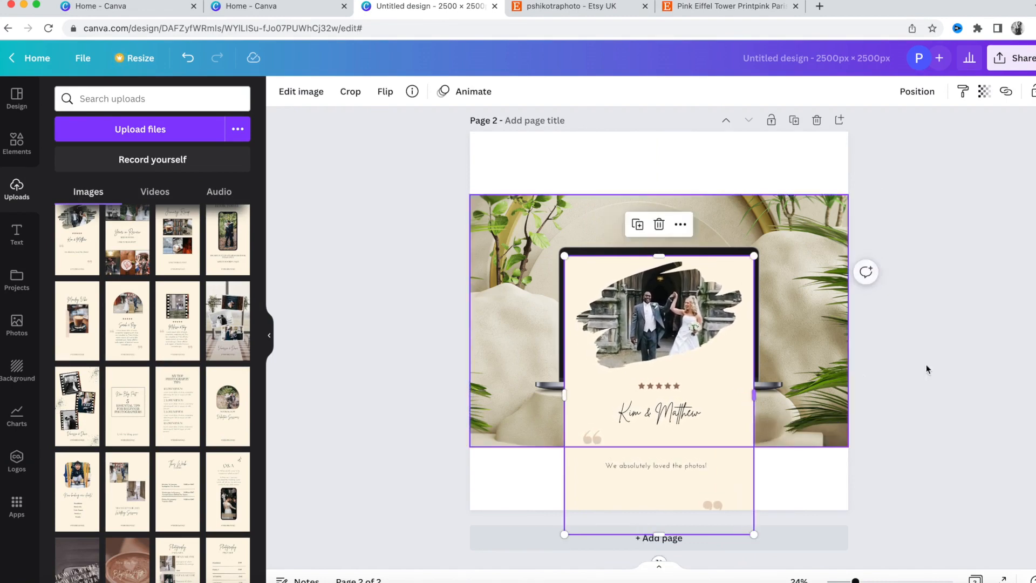
# - Crop the testimonial design's lower edge to line up with the bottom of the laptop screen
pyautogui.click(986, 375)
pyautogui.click(678, 526)
pyautogui.moveTo(658, 534); pyautogui.dragTo(654, 372)
pyautogui.click(388, 410)
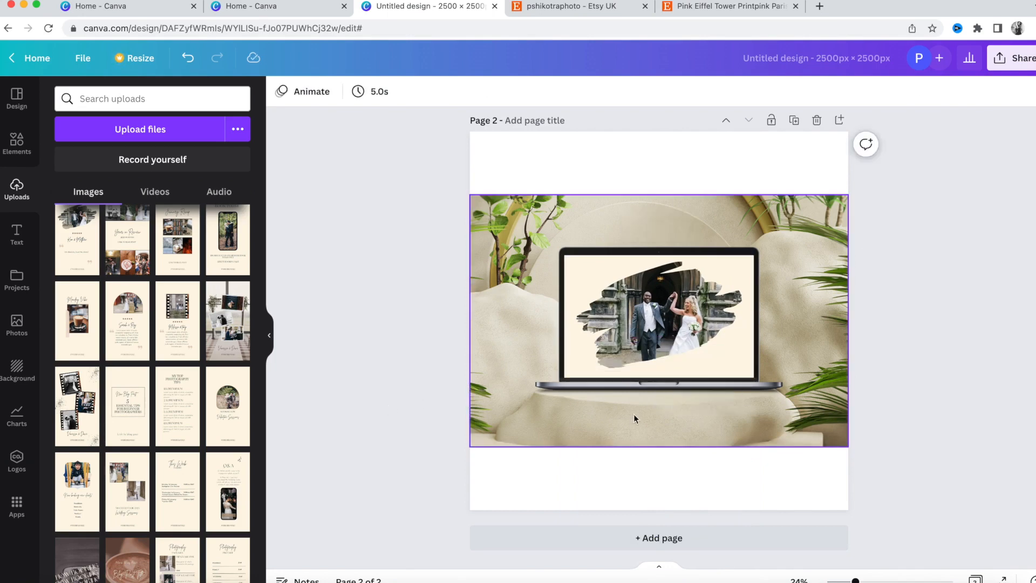
# - Reposition the testimonial design within its crop to show the stars, couple's names and quote instead of the photo
pyautogui.doubleClick(654, 341)
pyautogui.moveTo(687, 345); pyautogui.dragTo(678, 265)
pyautogui.moveTo(680, 334); pyautogui.dragTo(678, 305)
pyautogui.click(382, 328)
pyautogui.click(382, 328)
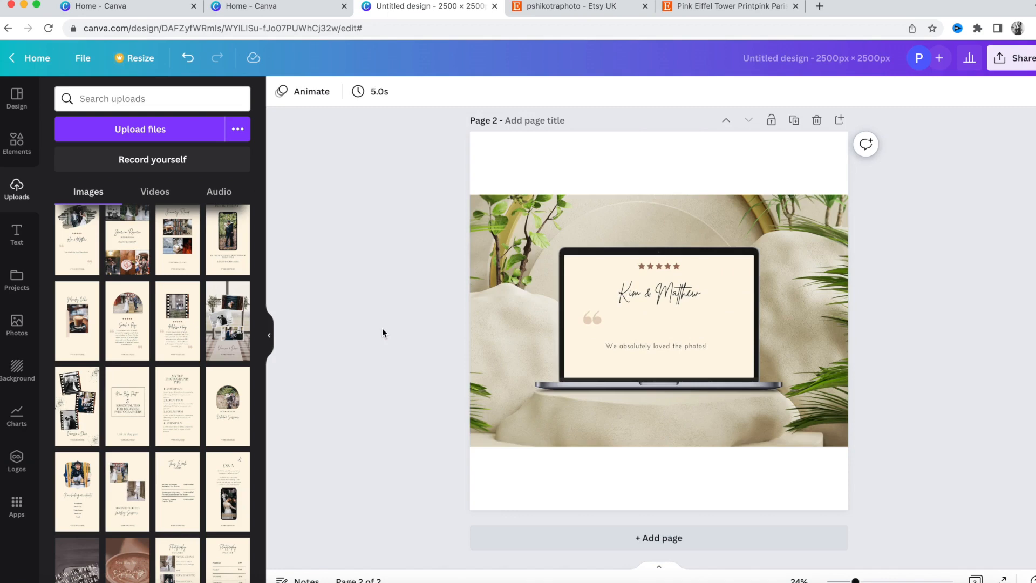
# - Review the living room print mockup on page 1 and the laptop mockup on page 2
pyautogui.click(632, 344)
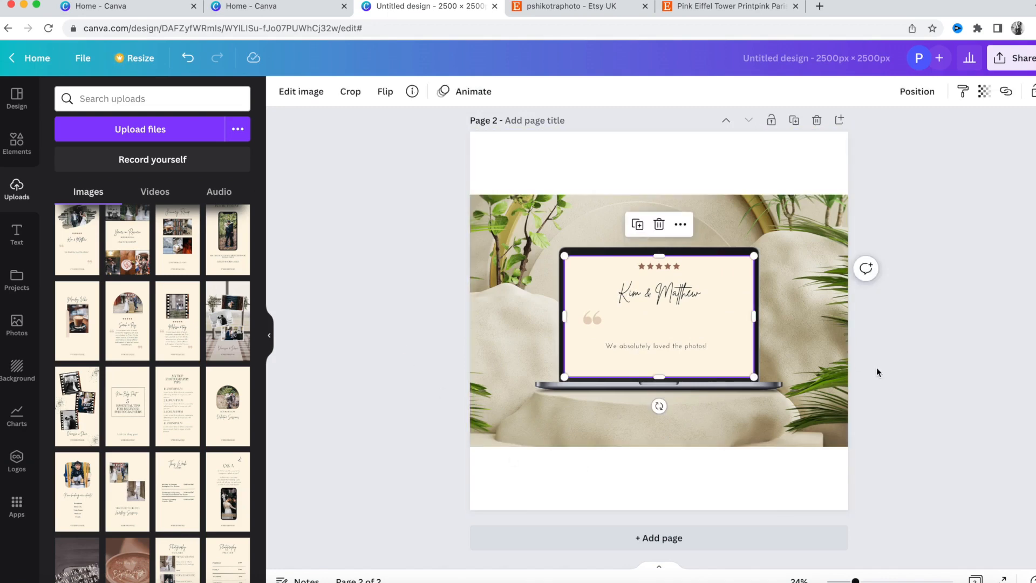
pyautogui.scroll(4, 903, 481)
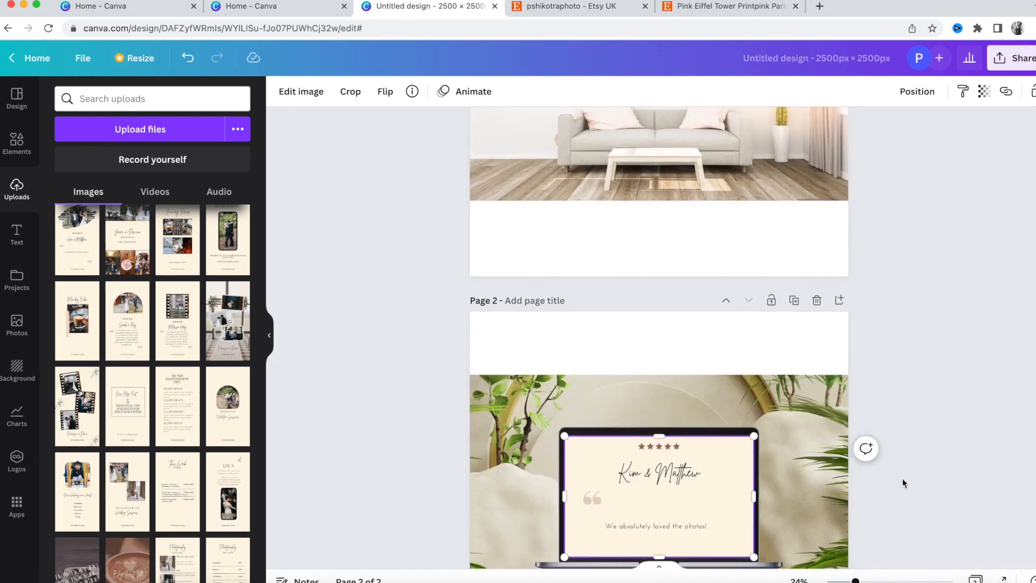
pyautogui.scroll(4, 902, 478)
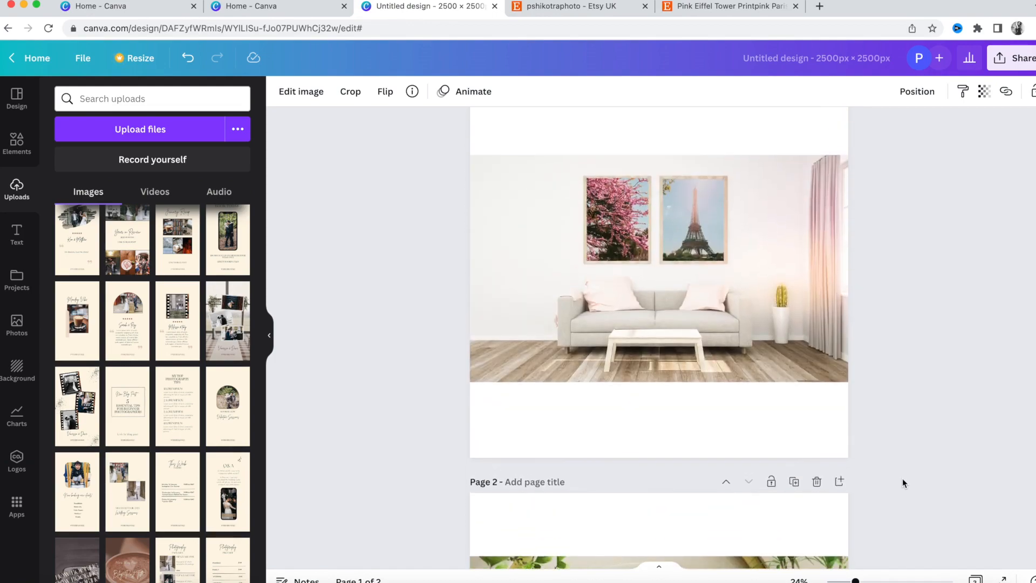
pyautogui.scroll(-8, 902, 478)
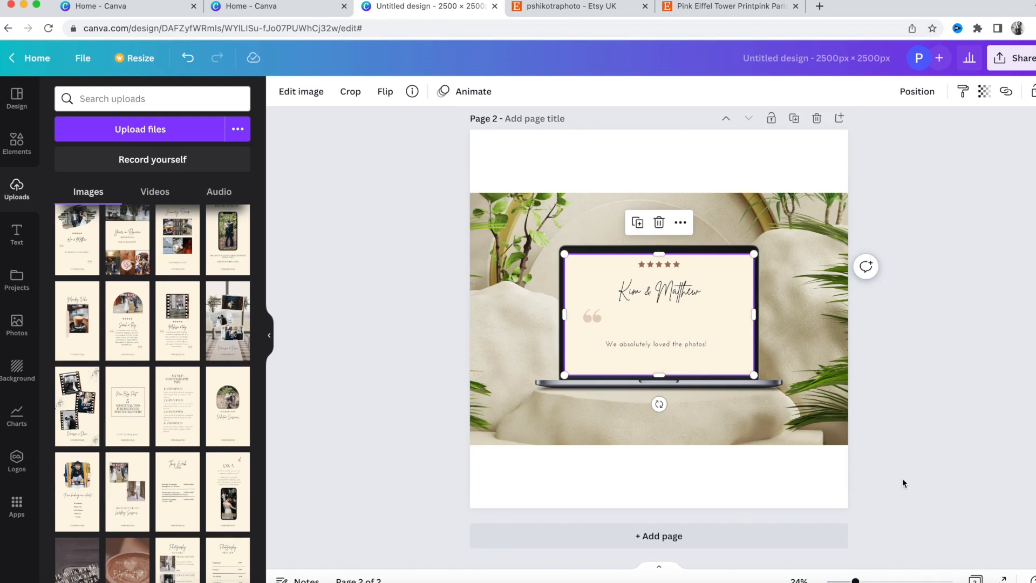
pyautogui.scroll(8, 902, 478)
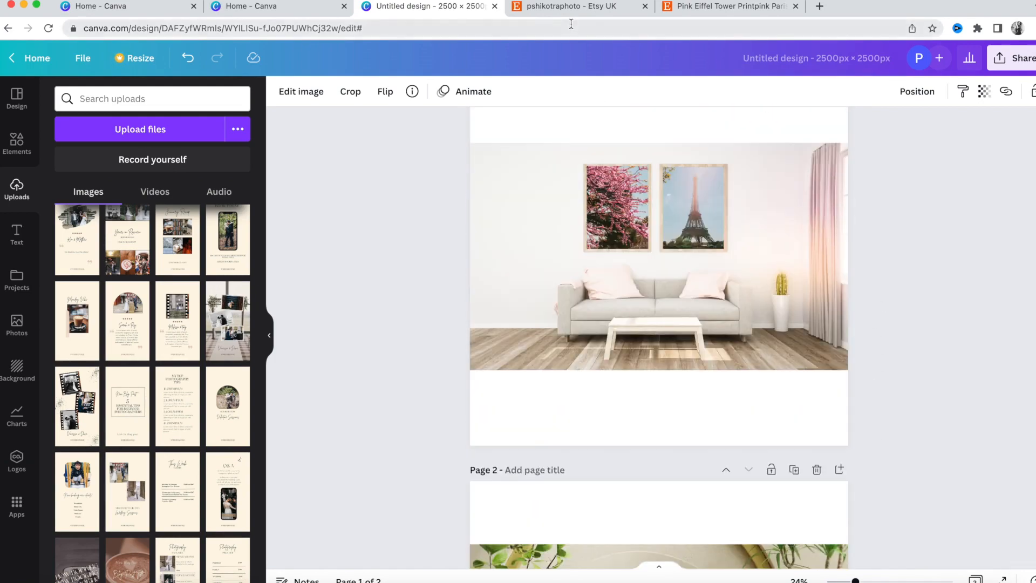
# - Switch to the Etsy shop page and search the marketplace for "paris print"
pyautogui.click(581, 8)
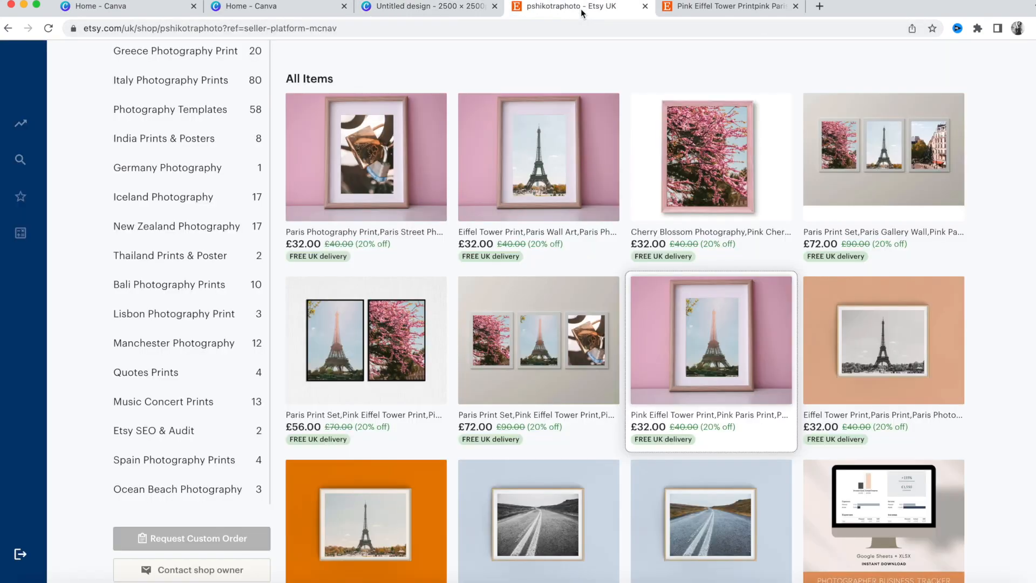
pyautogui.scroll(6, 529, 286)
pyautogui.scroll(5, 531, 283)
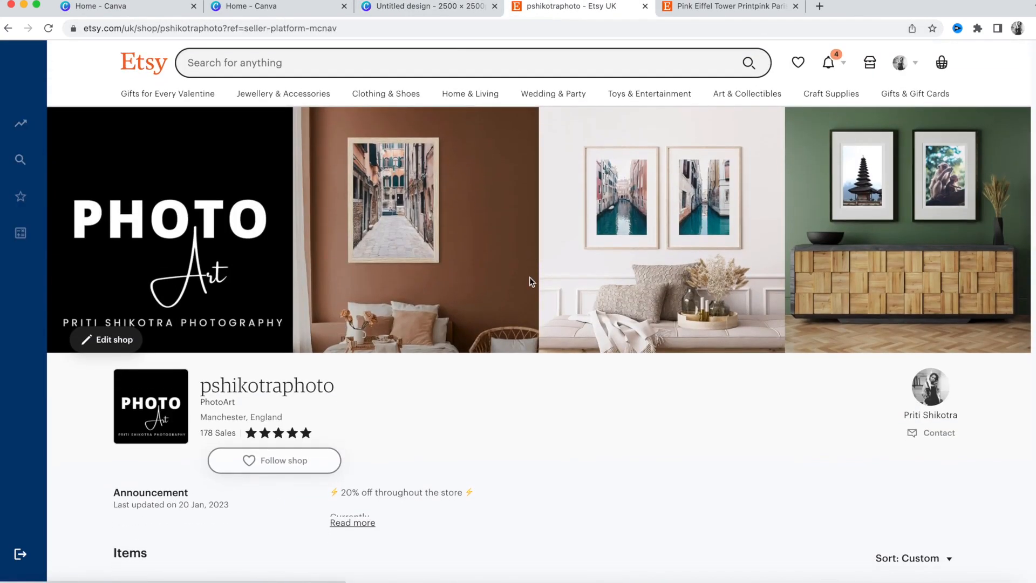
pyautogui.click(450, 63)
pyautogui.write('paris')
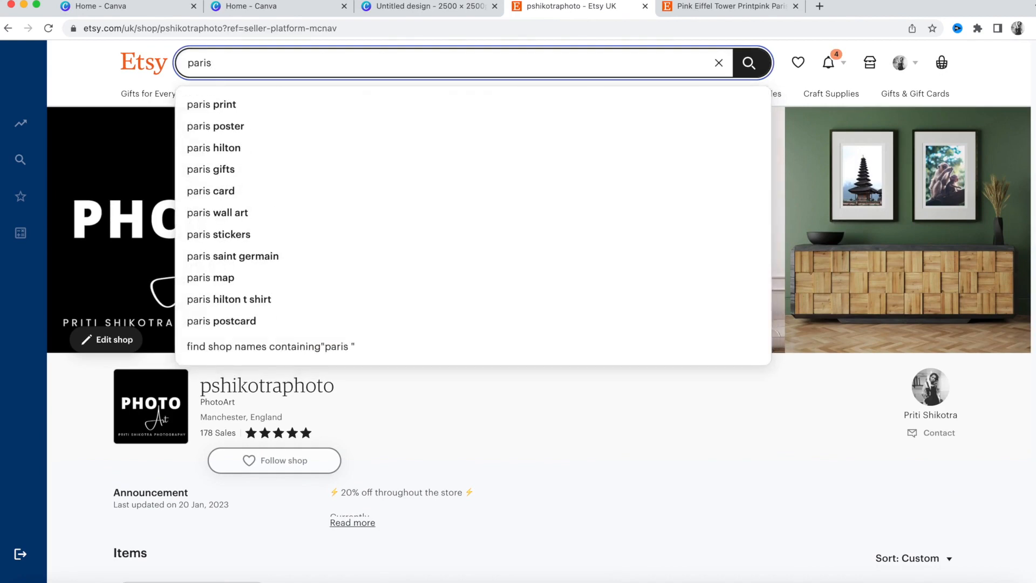
pyautogui.click(400, 105)
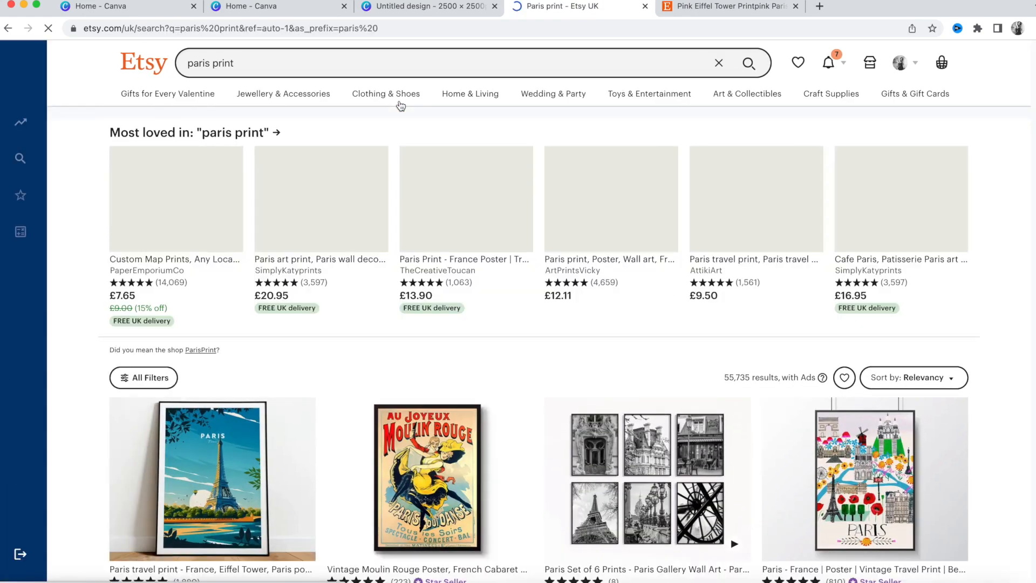
# - Look through the "paris print" listings and compare how sellers present their prints in frame and room mockups
pyautogui.scroll(-7, 443, 396)
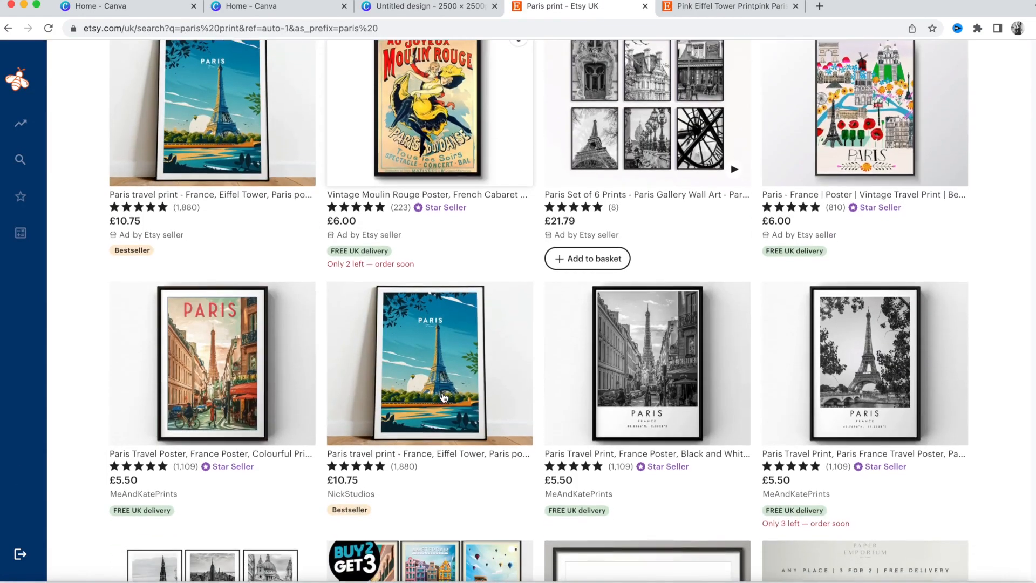
pyautogui.scroll(-5, 443, 397)
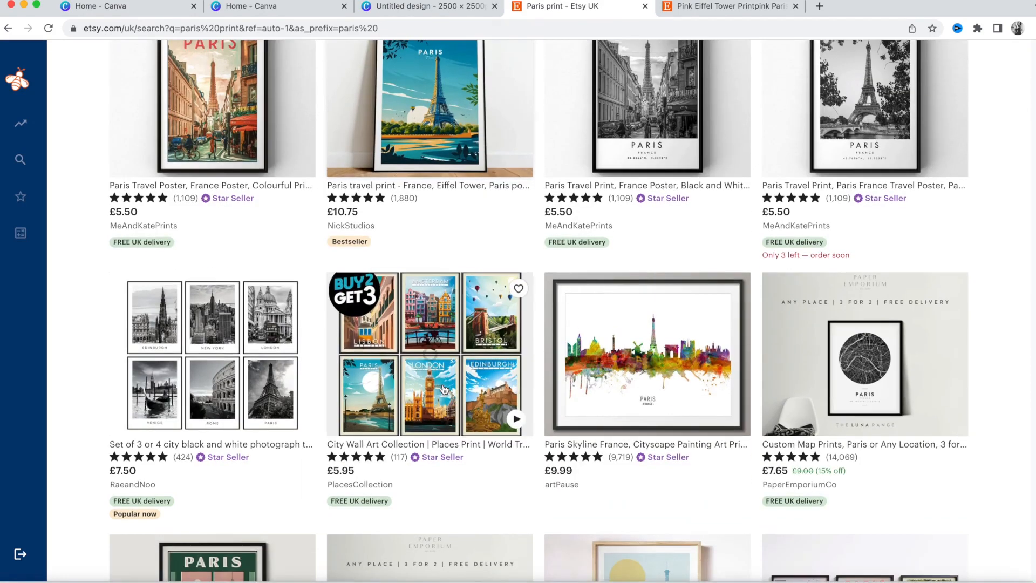
pyautogui.scroll(-8, 556, 486)
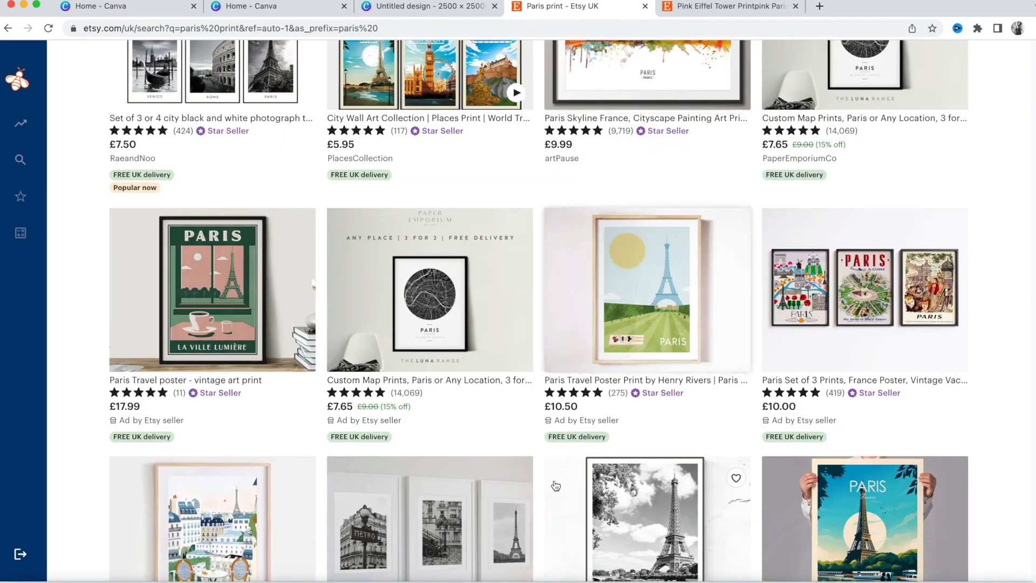
pyautogui.scroll(-3, 556, 485)
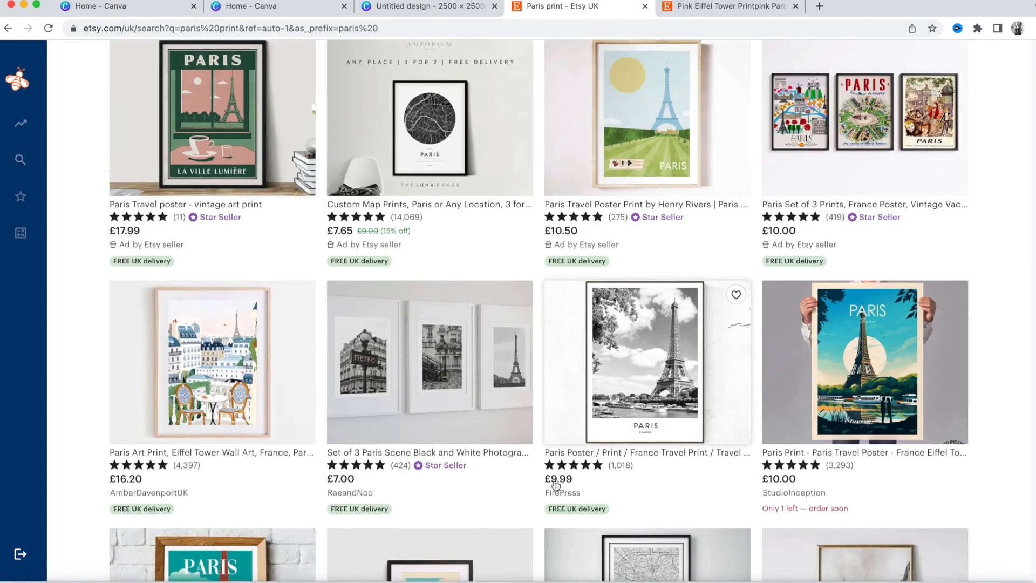
pyautogui.scroll(1, 555, 485)
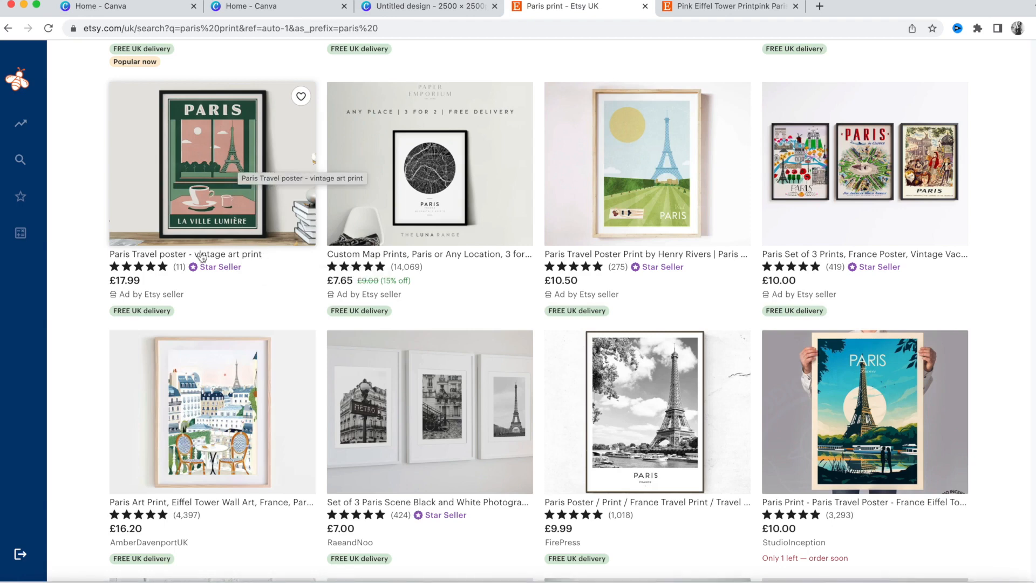
pyautogui.scroll(-3, 218, 323)
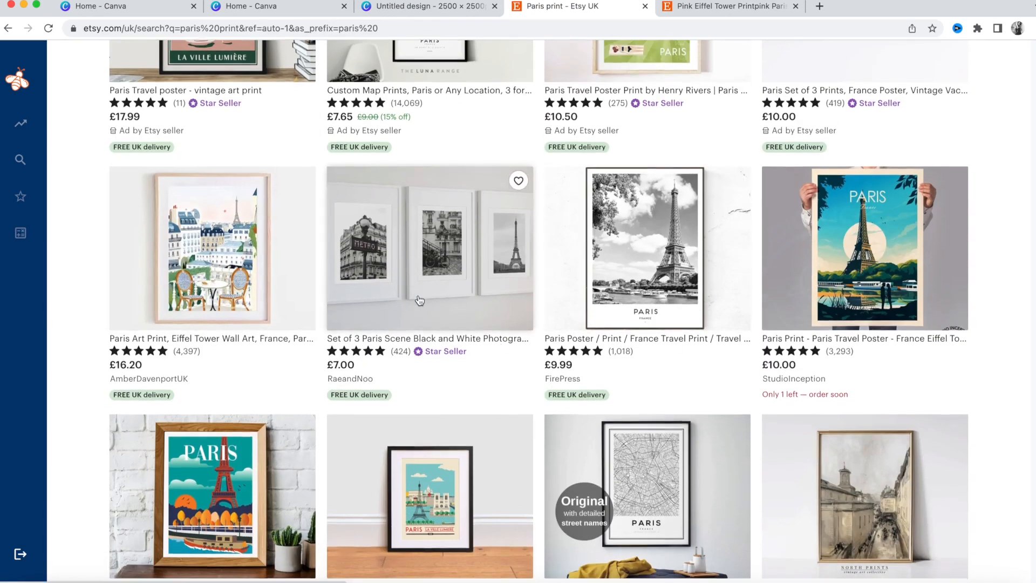
pyautogui.scroll(-5, 526, 294)
pyautogui.scroll(-3, 420, 301)
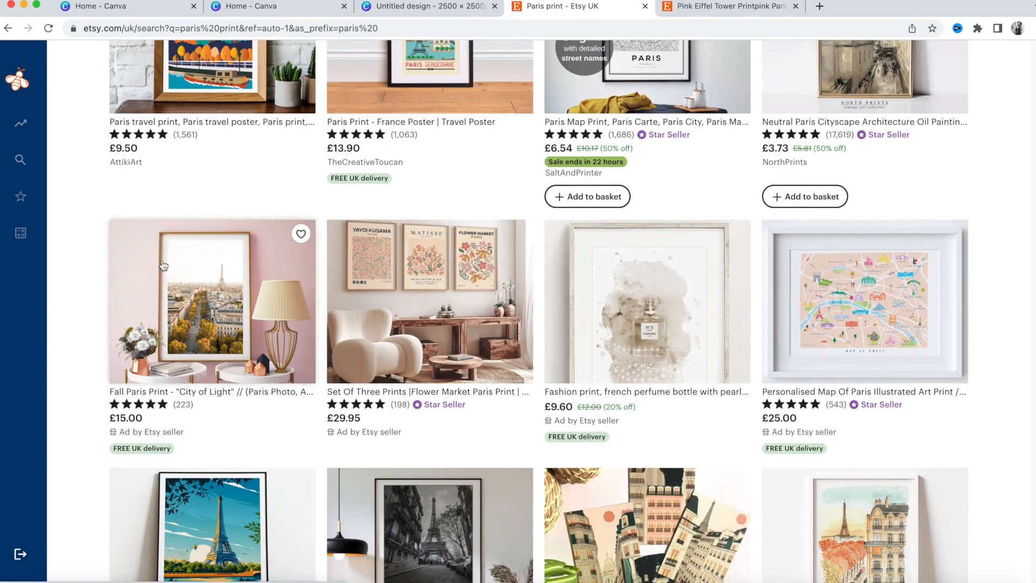
pyautogui.scroll(-10, 204, 389)
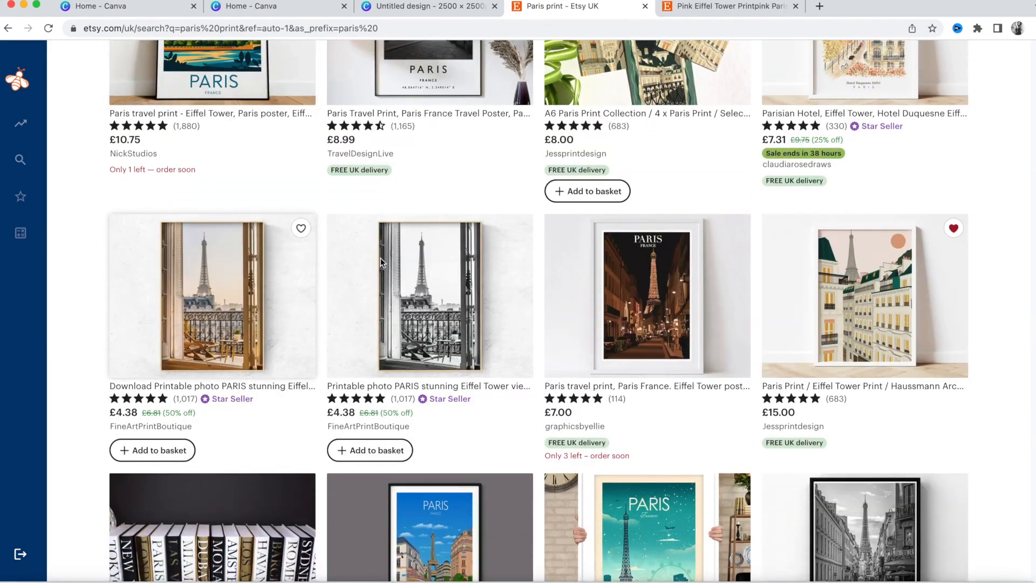
pyautogui.scroll(-5, 535, 410)
pyautogui.scroll(-4, 535, 410)
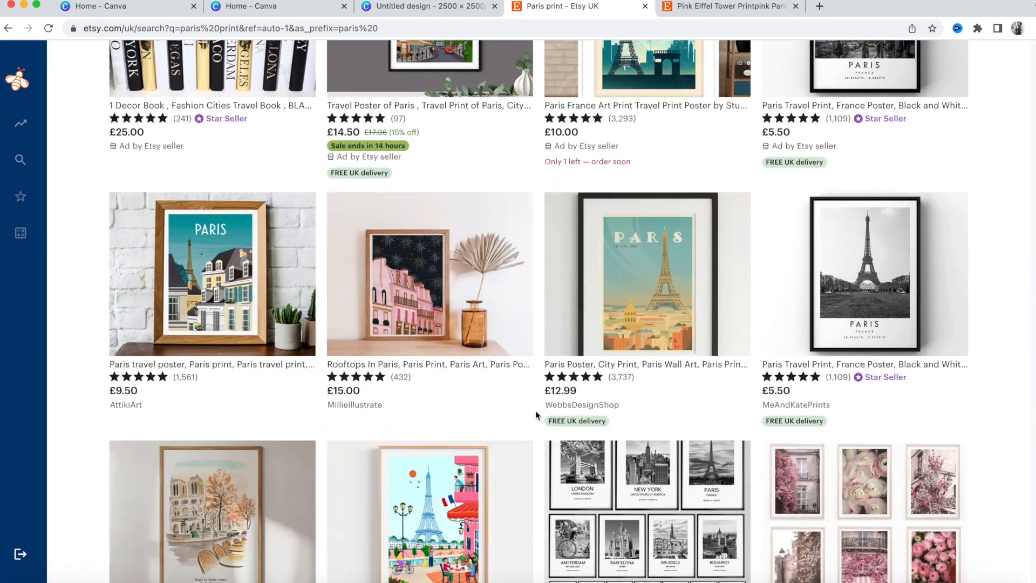
pyautogui.scroll(-5, 845, 404)
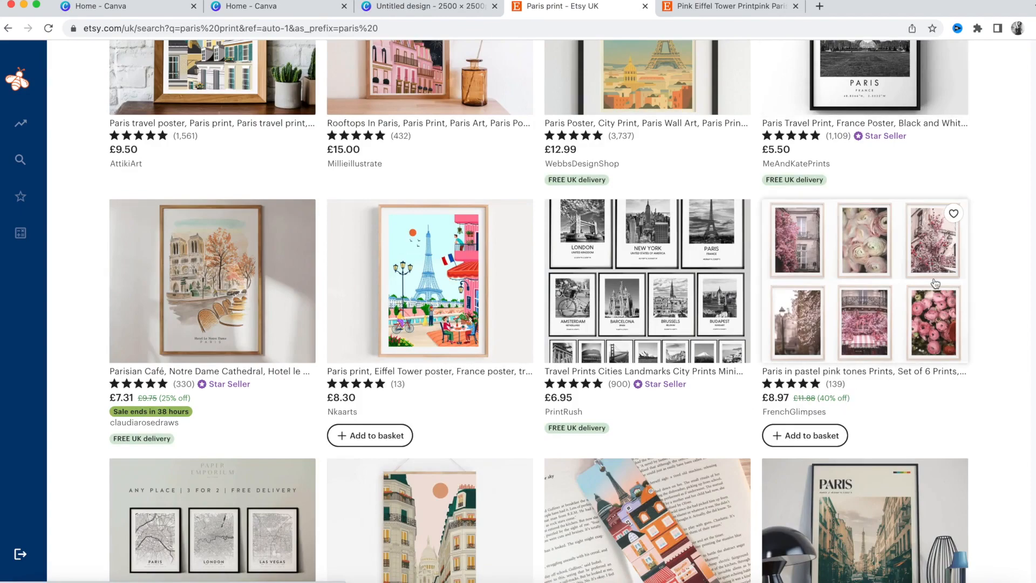
pyautogui.scroll(20, 935, 284)
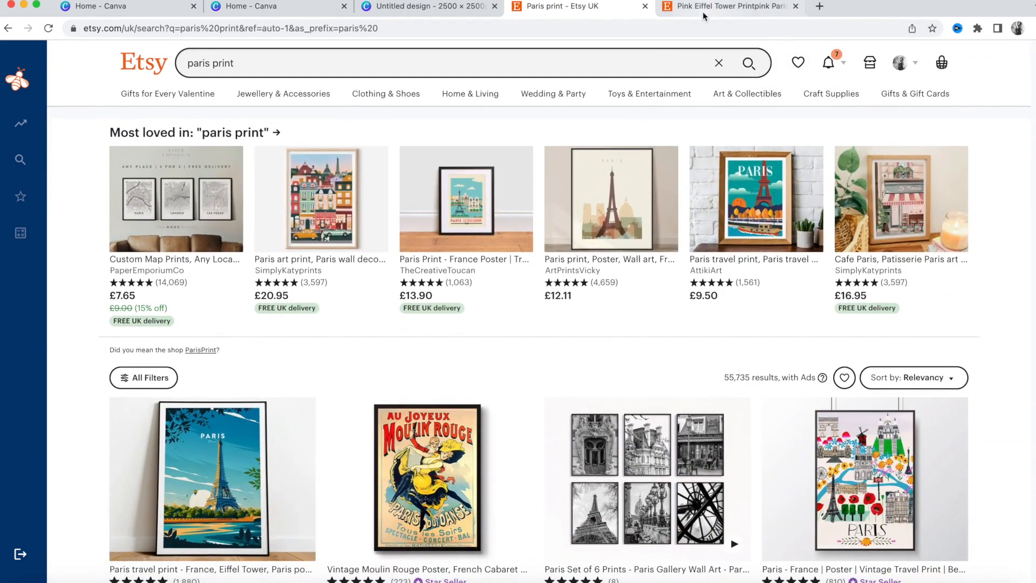
# - Open the seller's own Etsy shop through Shop Manager and look over its featured and listed prints
pyautogui.click(151, 63)
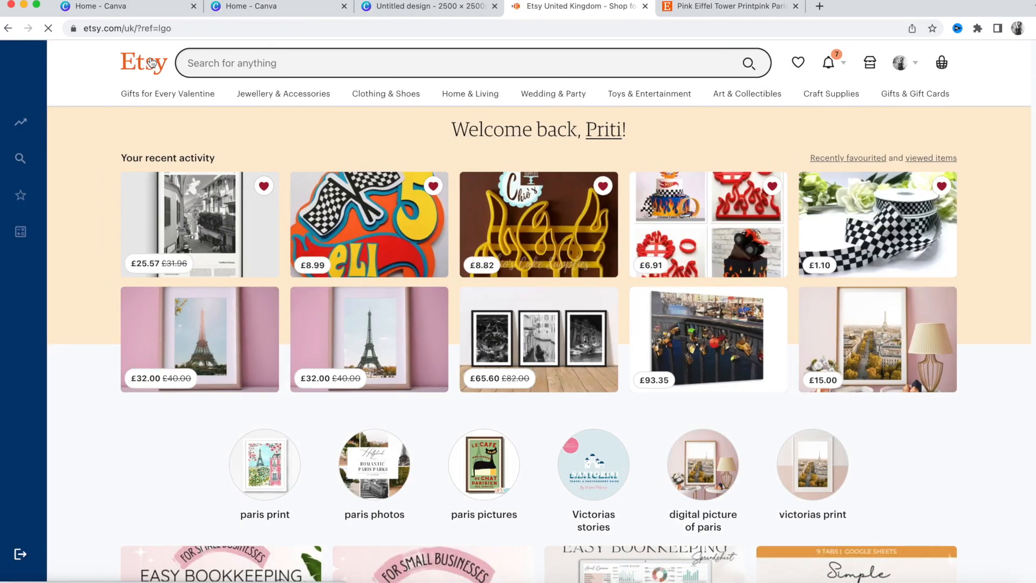
pyautogui.click(869, 62)
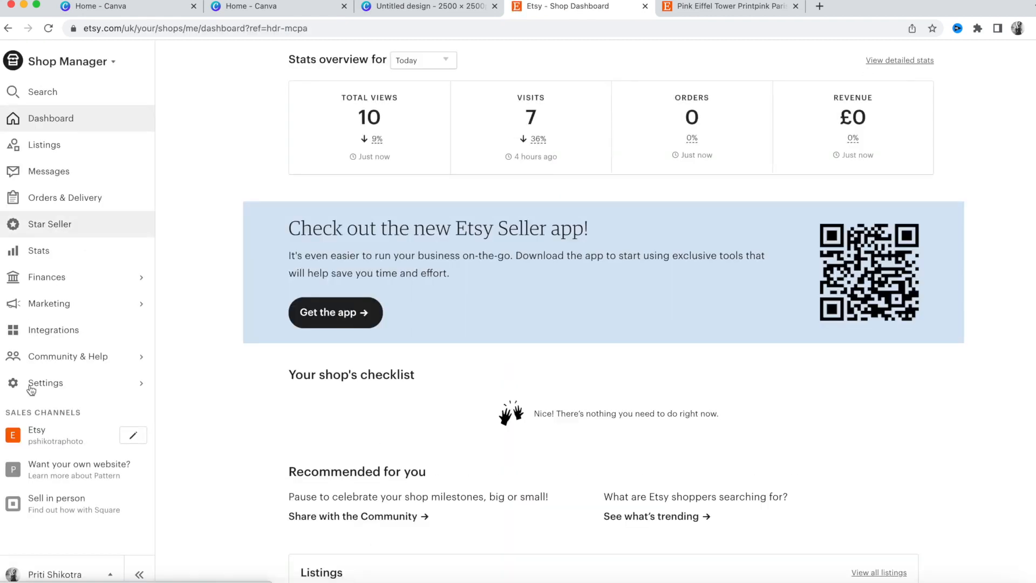
pyautogui.click(55, 445)
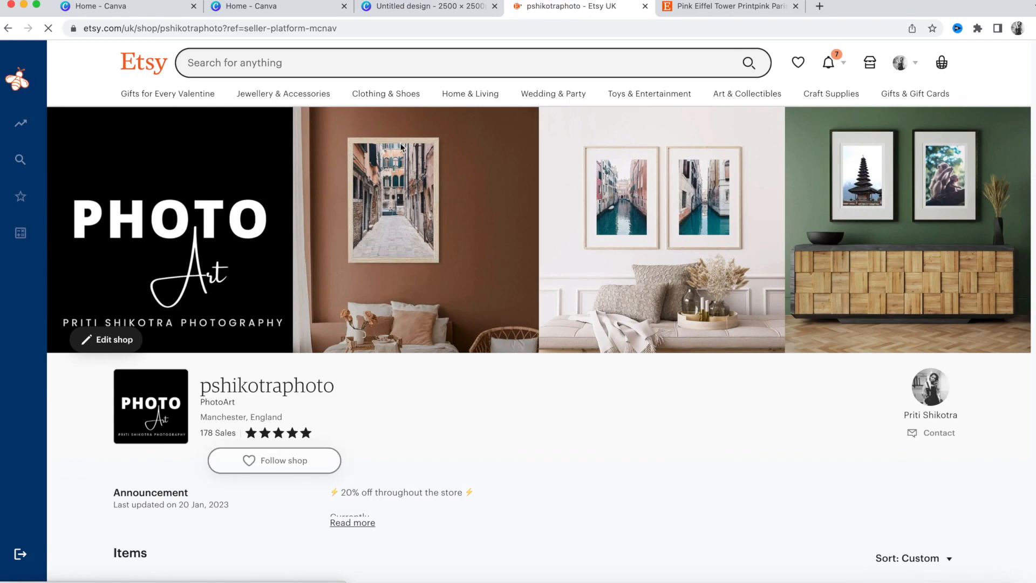
pyautogui.scroll(-9, 522, 277)
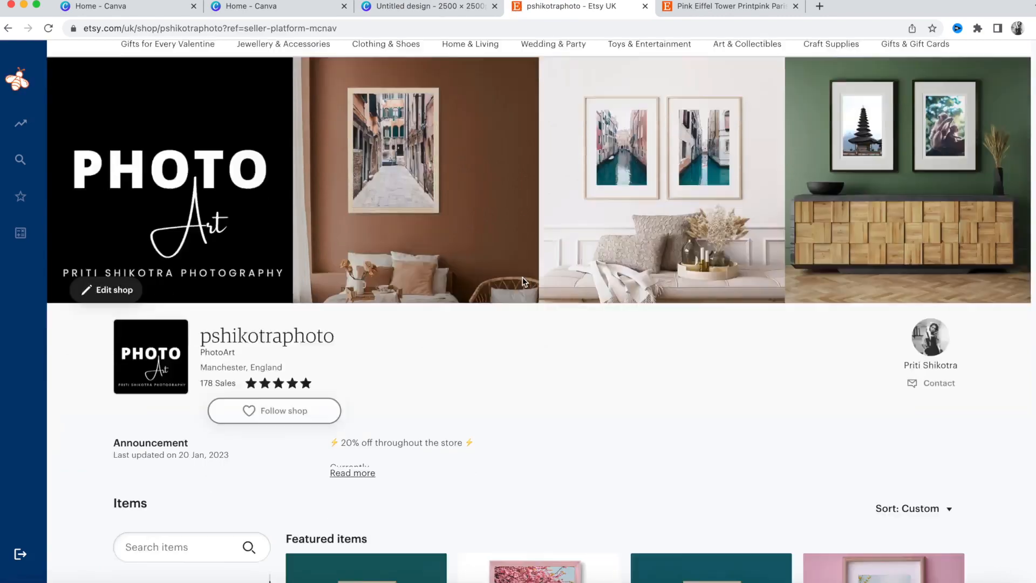
pyautogui.scroll(-2, 522, 280)
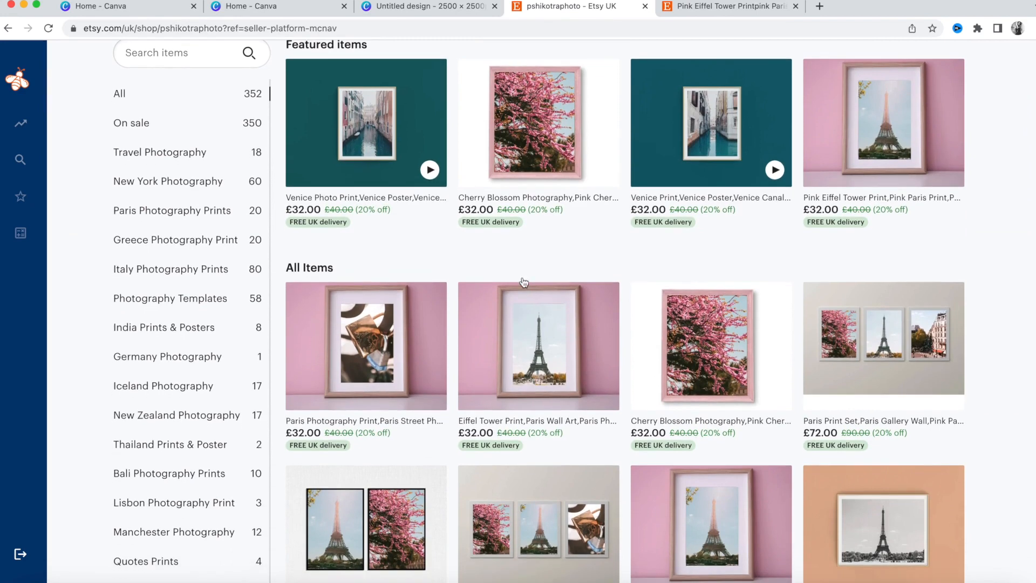
# - Look through all the shop's items and compare the mockups used for framed prints, Canva templates and digital products
pyautogui.scroll(-1, 522, 282)
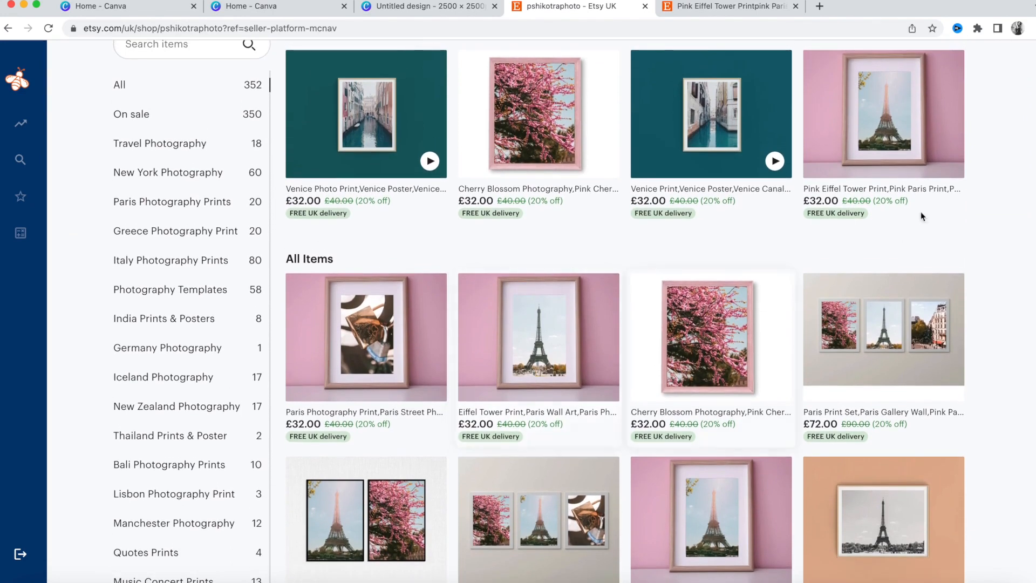
pyautogui.scroll(-5, 654, 501)
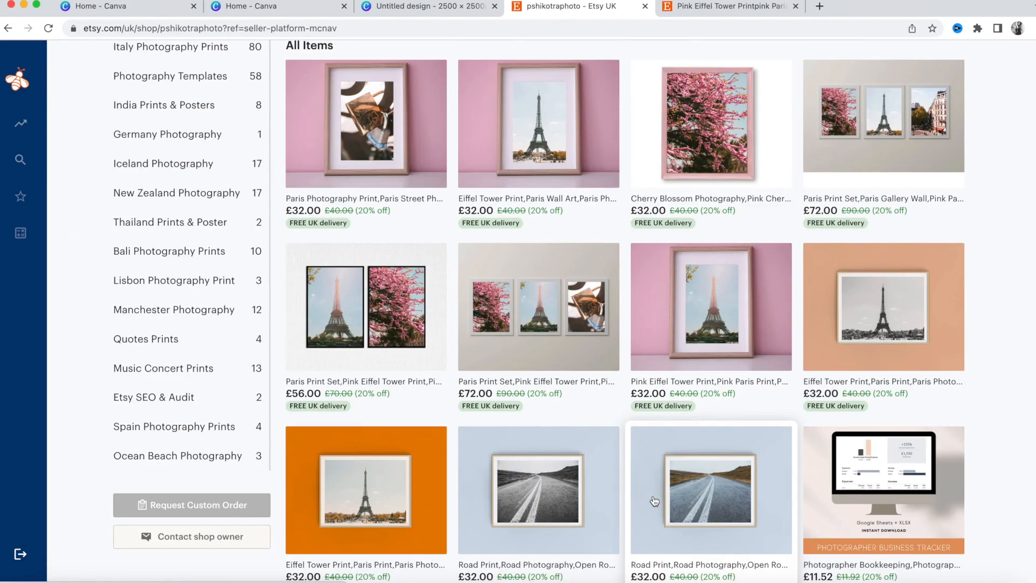
pyautogui.scroll(-9, 654, 501)
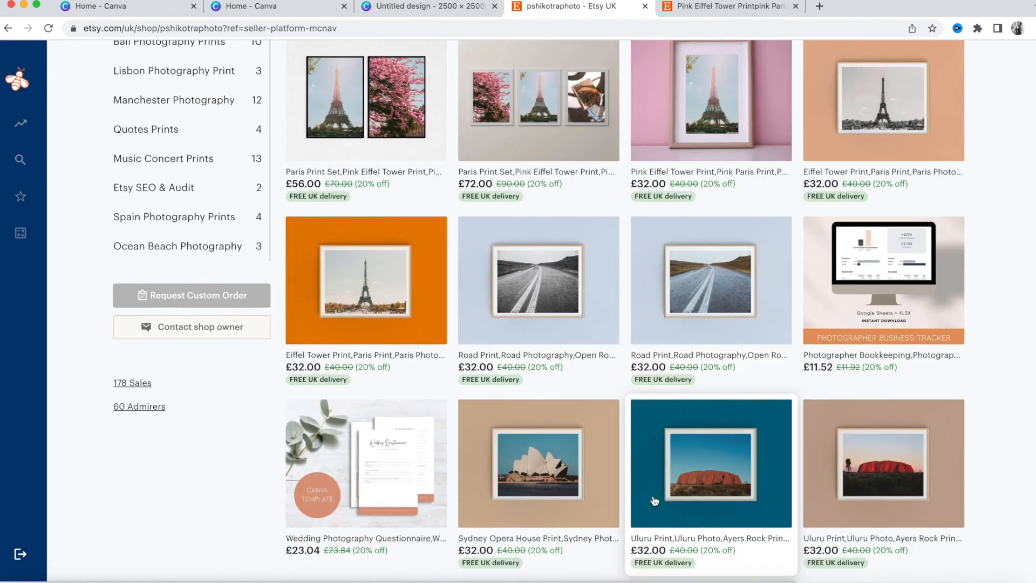
pyautogui.scroll(-5, 654, 500)
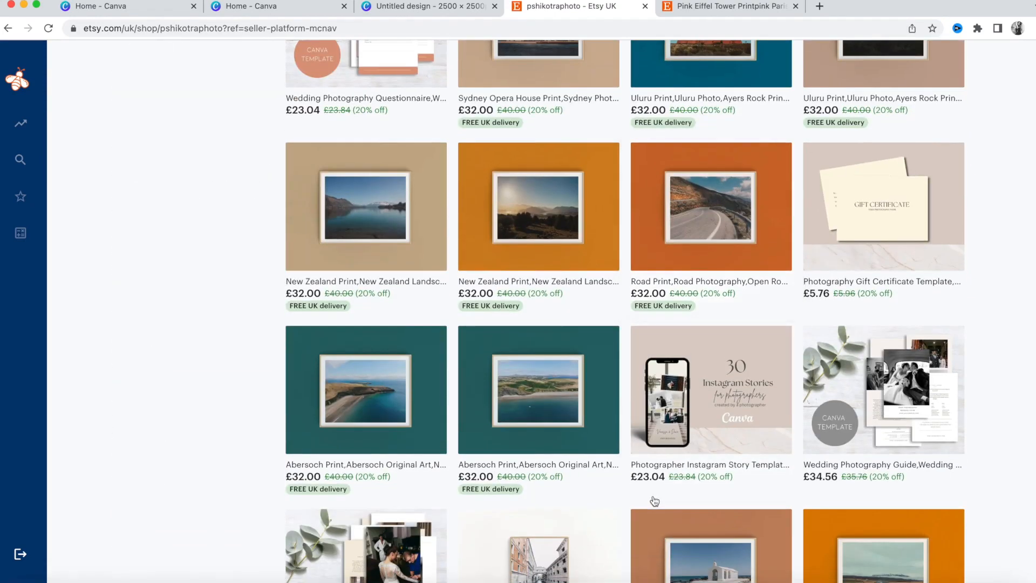
pyautogui.scroll(-6, 655, 501)
pyautogui.scroll(-5, 655, 501)
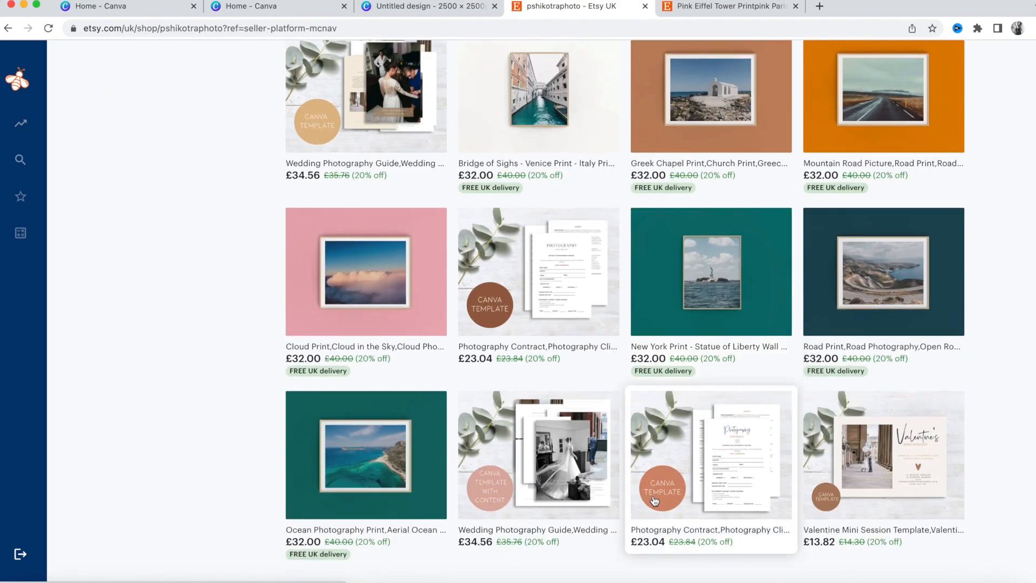
pyautogui.scroll(-3, 655, 501)
# - Check the Pink Eiffel Tower Print listing, then return to the 2500 × 2500 px Canva design and view the living room mockup on page 1
pyautogui.click(704, 12)
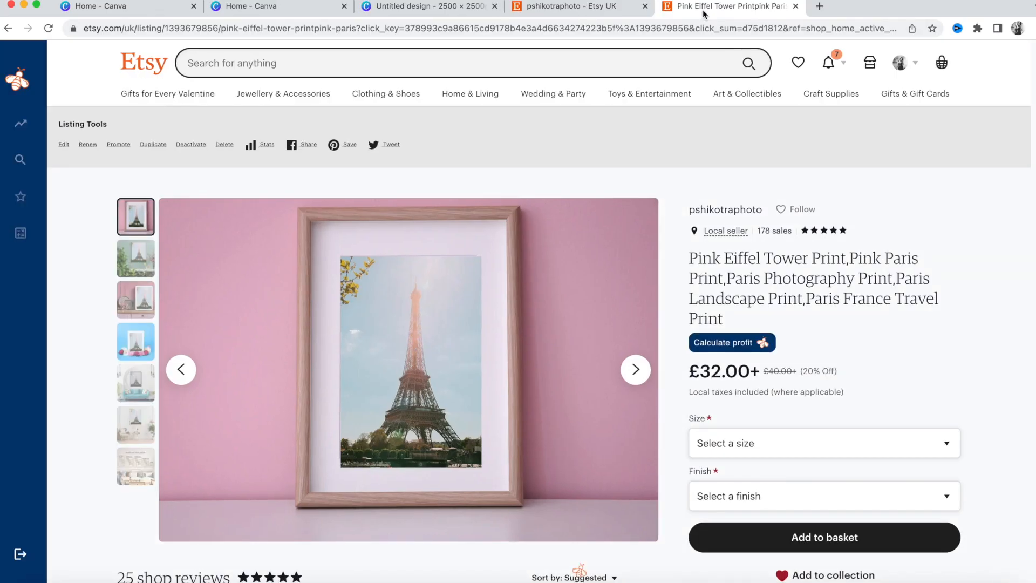
pyautogui.click(437, 10)
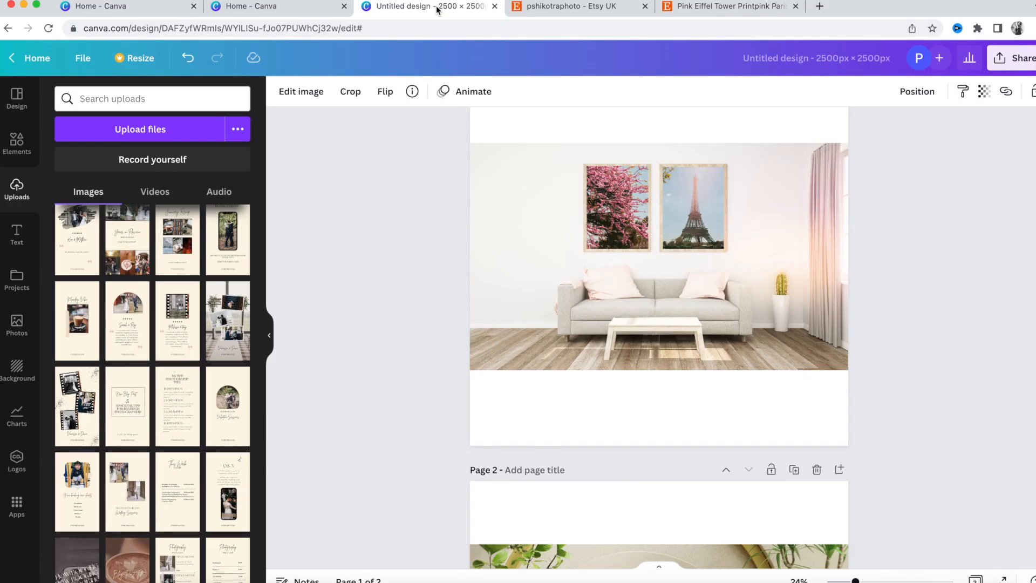
pyautogui.click(310, 14)
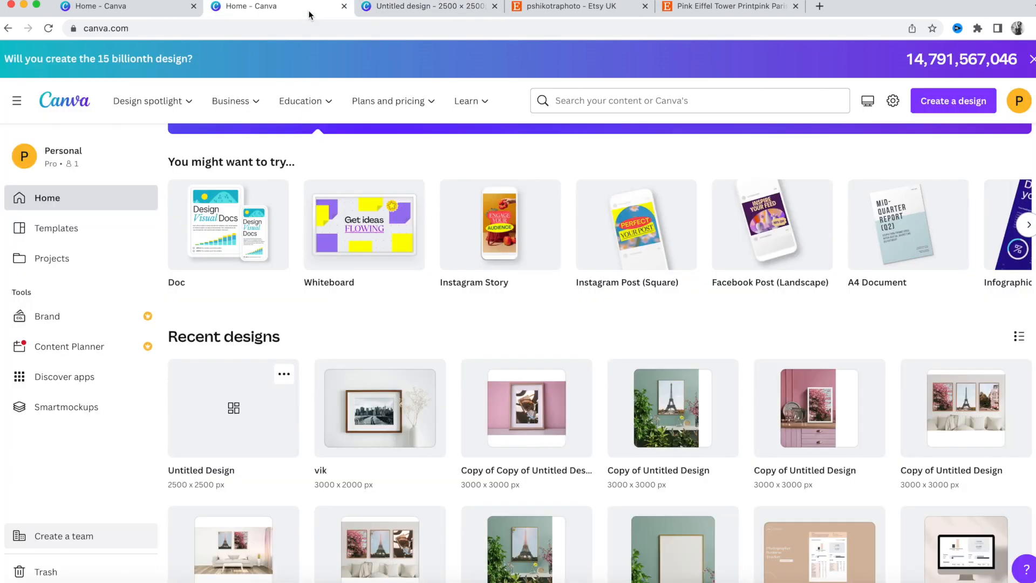
pyautogui.click(402, 7)
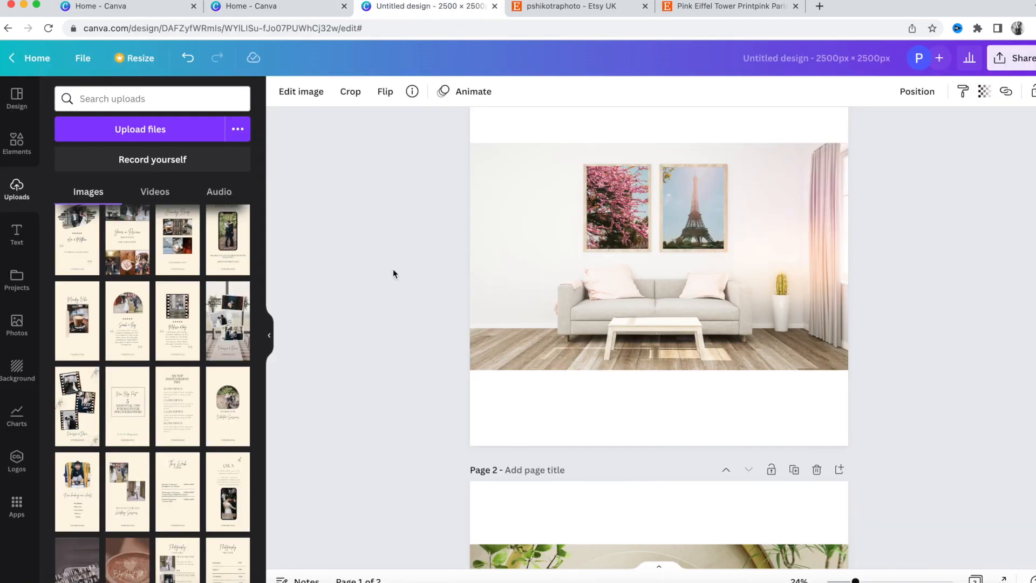
pyautogui.scroll(2, 392, 269)
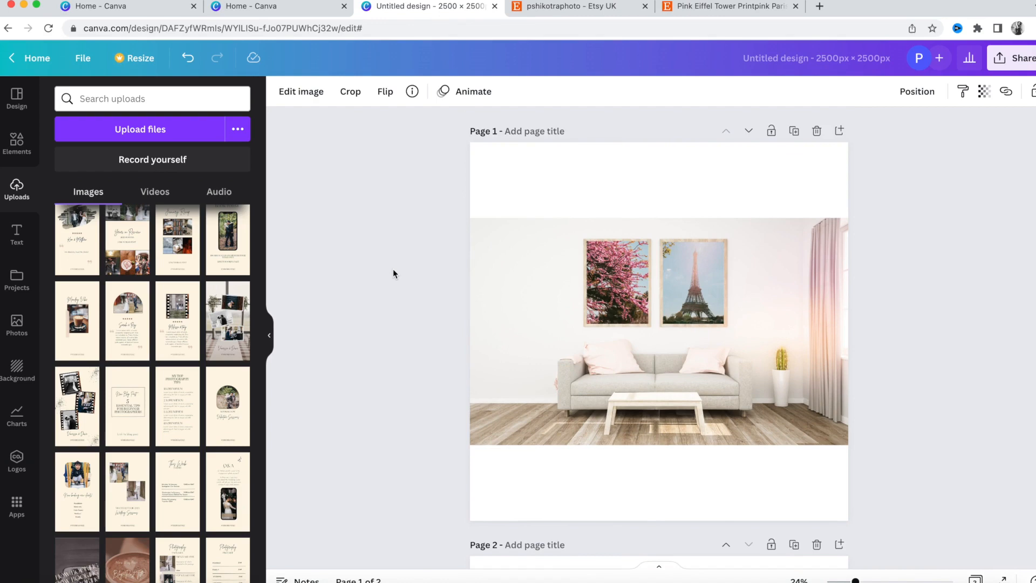